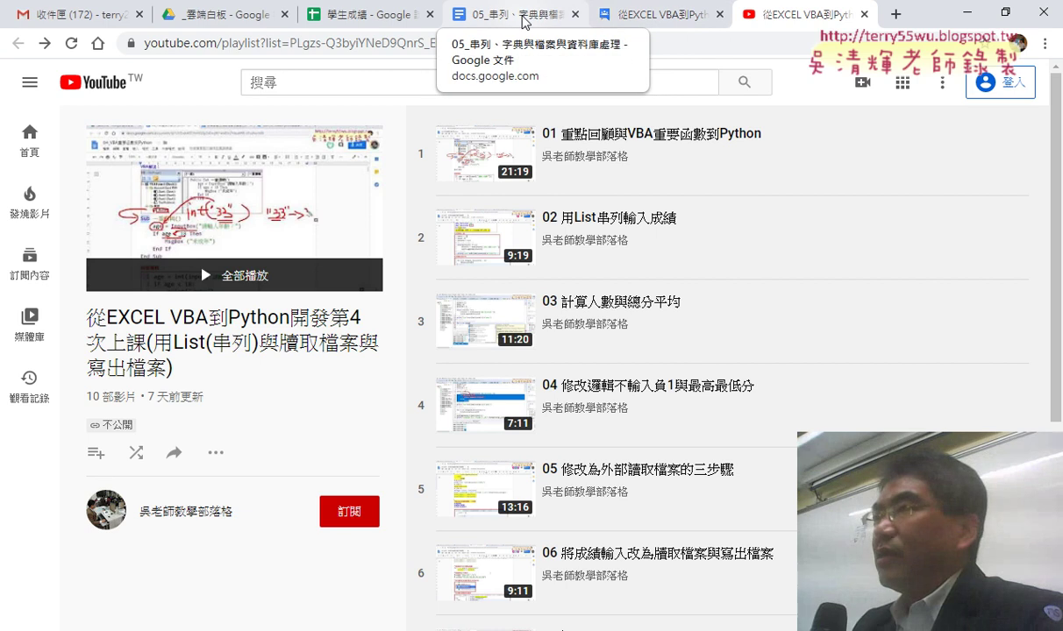
- Switch from the YouTube playlist to the 05_串列、字典與檔案與資料庫處理 notes tab
{"action": "left_click", "coordinate": [495, 15]}
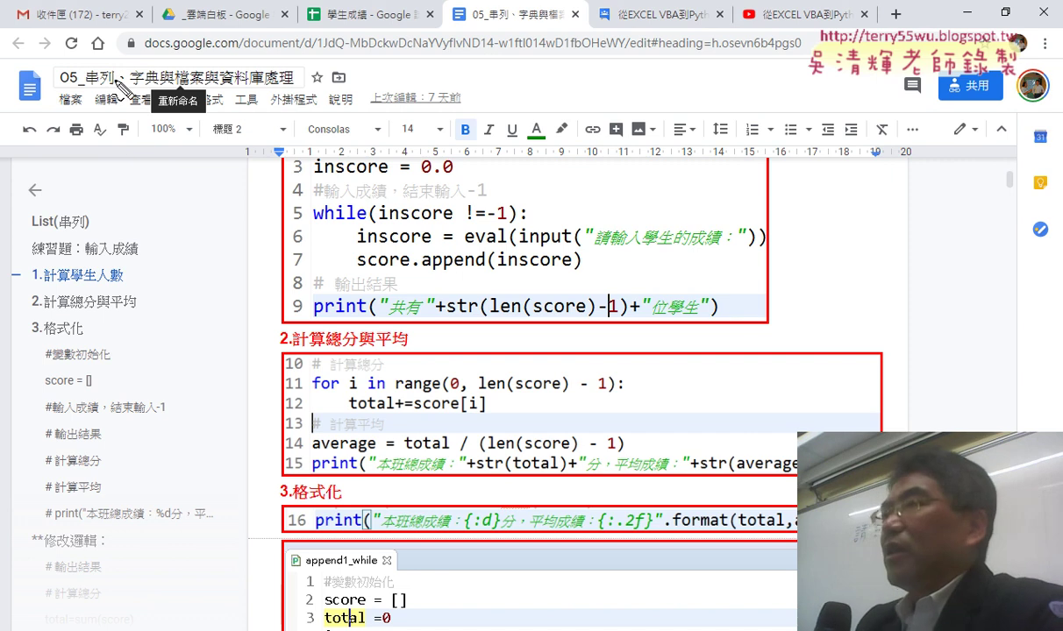
- Handwrite a red 'json' beside the title and underline 字典 and 資料庫處理
{"action": "left_click_drag", "start_coordinate": [150, 166], "coordinate": [130, 186]}
{"action": "mouse_move", "coordinate": [146, 119]}
{"action": "left_mouse_down"}
{"action": "mouse_move", "coordinate": [167, 159]}
{"action": "mouse_move", "coordinate": [219, 140]}
{"action": "mouse_move", "coordinate": [230, 163]}
{"action": "mouse_move", "coordinate": [127, 185]}
{"action": "left_mouse_up"}
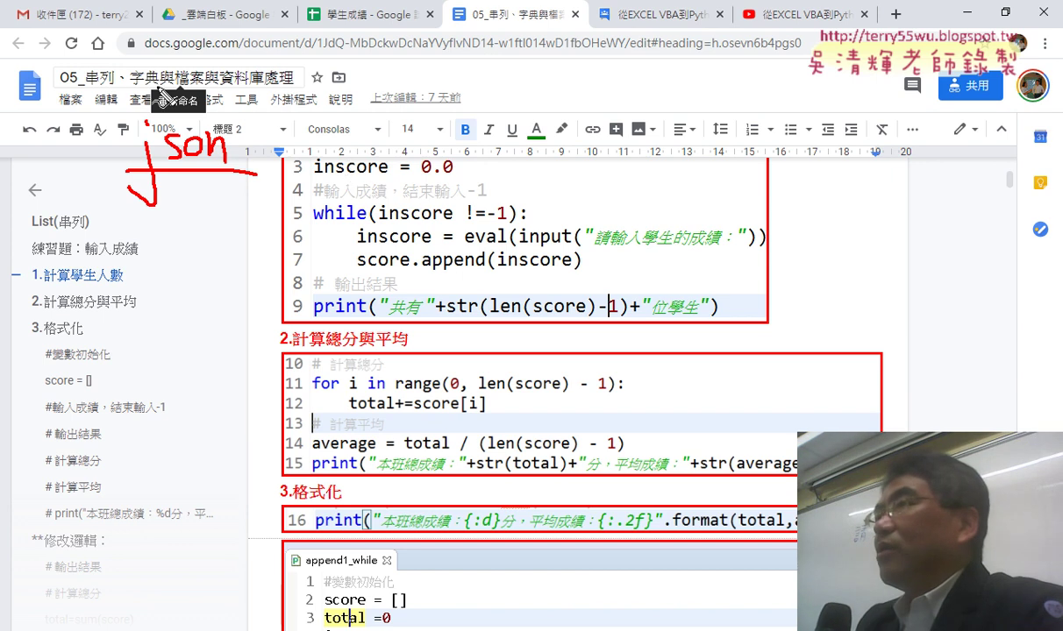
{"action": "left_click_drag", "start_coordinate": [167, 84], "coordinate": [127, 87]}
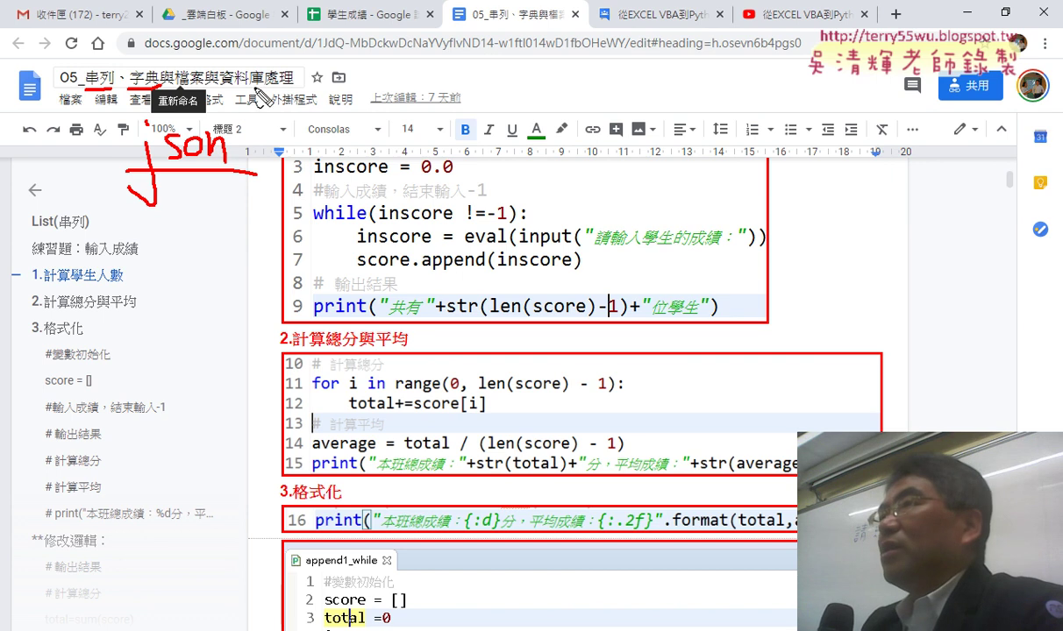
{"action": "left_click_drag", "start_coordinate": [214, 86], "coordinate": [290, 87]}
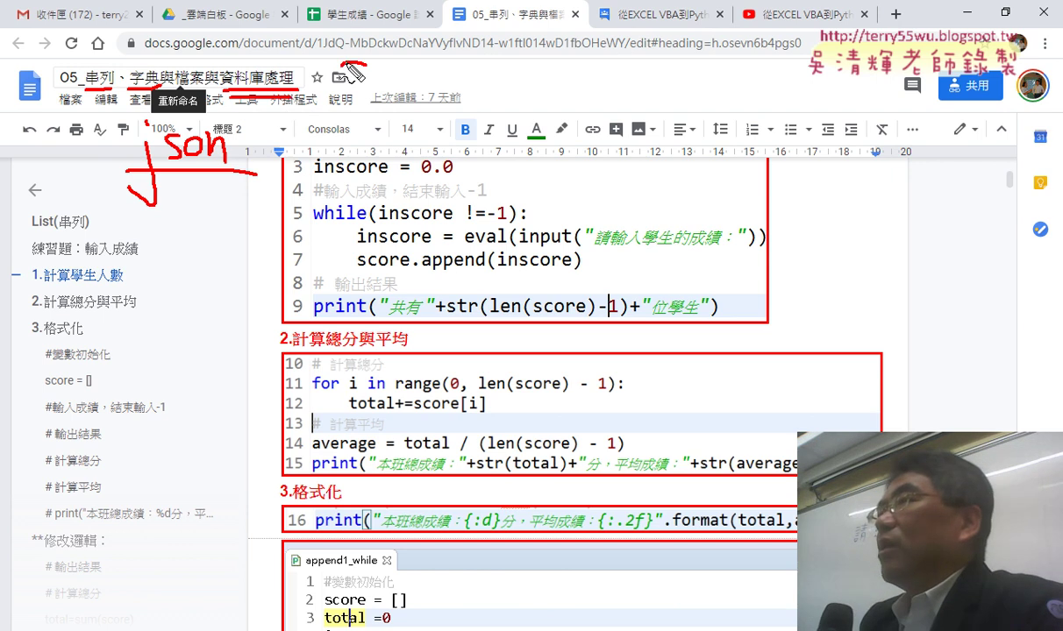
- Handwrite a red 'SQL' above the document title and underline it
{"action": "mouse_move", "coordinate": [341, 95]}
{"action": "left_mouse_down"}
{"action": "mouse_move", "coordinate": [370, 90]}
{"action": "mouse_move", "coordinate": [399, 104]}
{"action": "left_mouse_up"}
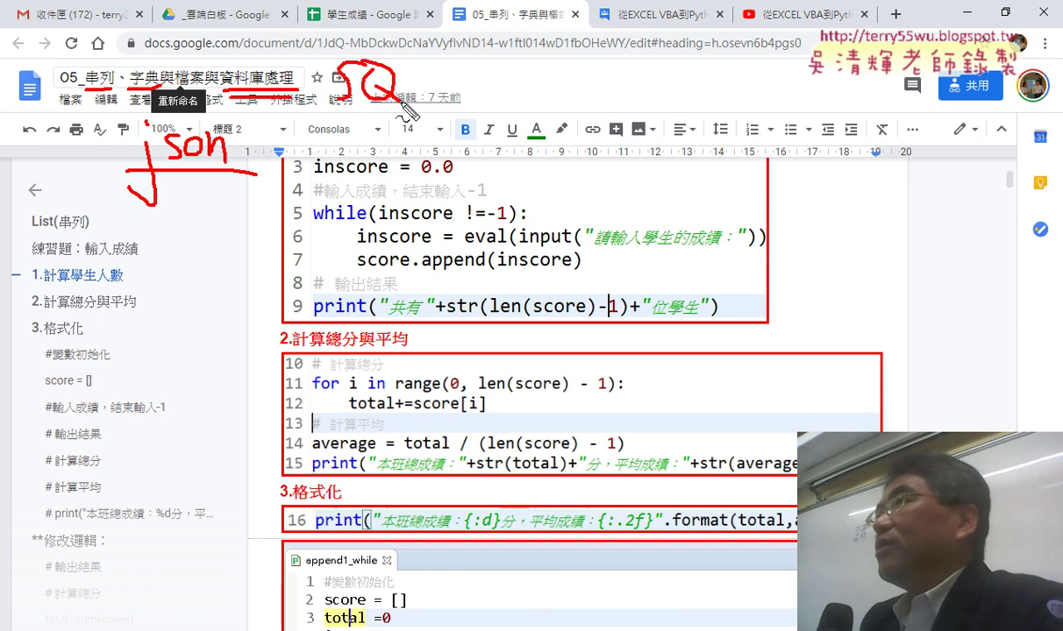
{"action": "left_click_drag", "start_coordinate": [394, 50], "coordinate": [430, 98]}
{"action": "mouse_move", "coordinate": [337, 121]}
{"action": "left_mouse_down"}
{"action": "mouse_move", "coordinate": [451, 114]}
{"action": "mouse_move", "coordinate": [315, 130]}
{"action": "left_mouse_up"}
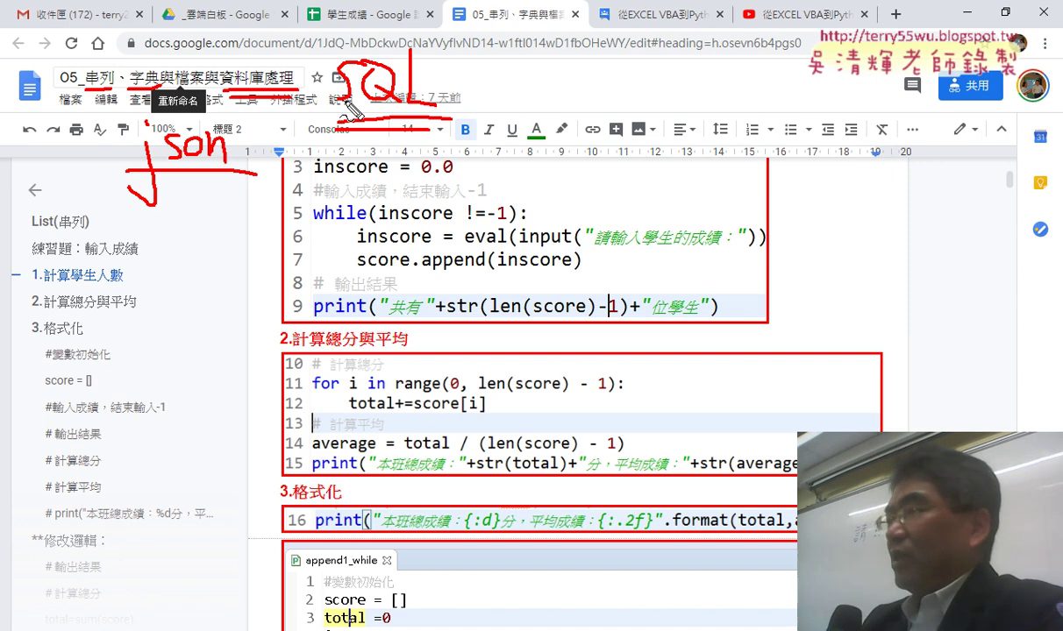
- Erase the red annotations and highlight the lesson 01 title in the forum course post
{"action": "key", "text": "Escape"}
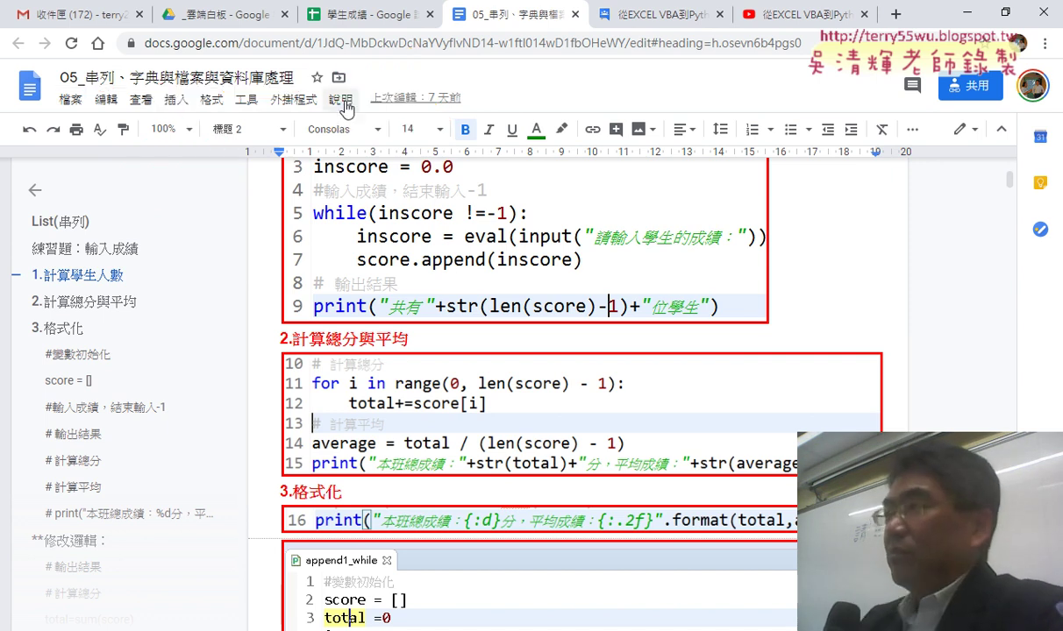
{"action": "left_click", "coordinate": [612, 18]}
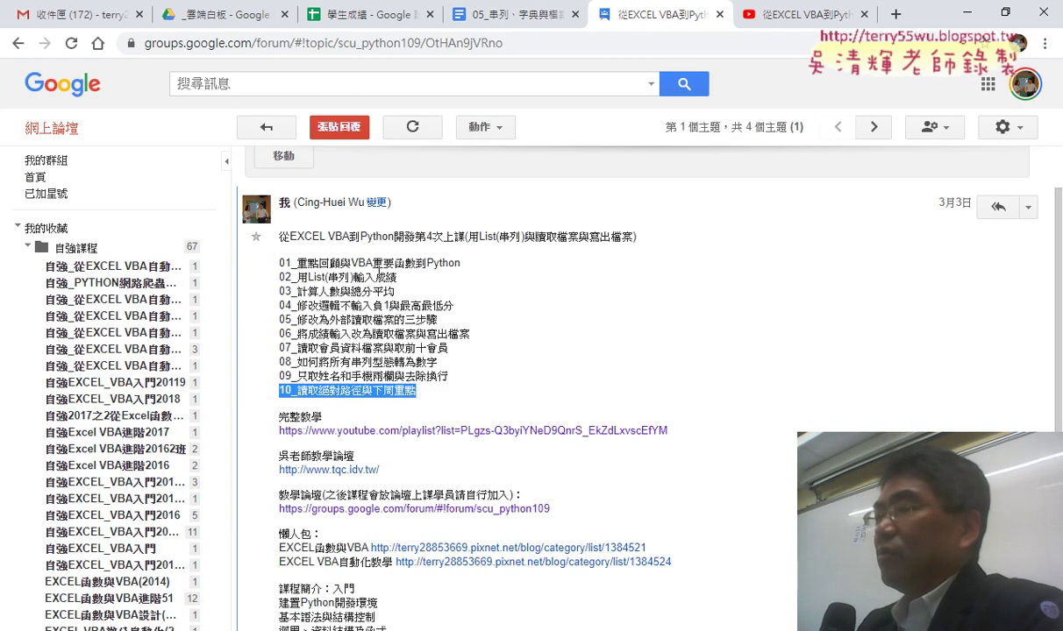
{"action": "left_click_drag", "start_coordinate": [352, 263], "coordinate": [458, 263]}
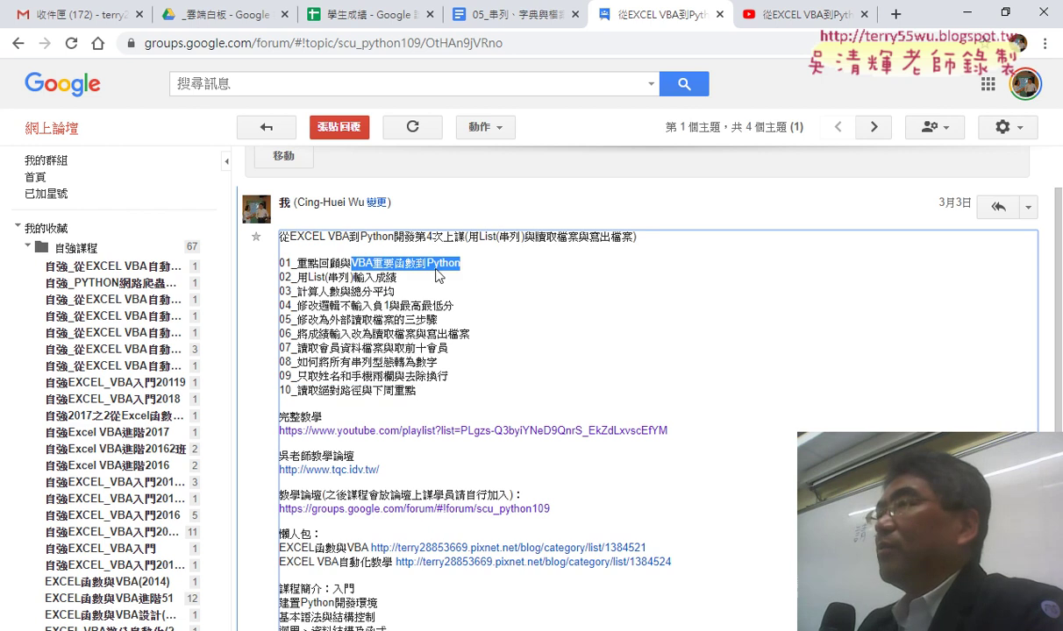
- Browse the 雲端白板 Drive folder and select the 04_VBA重要函數到Python document
{"action": "left_click", "coordinate": [211, 25]}
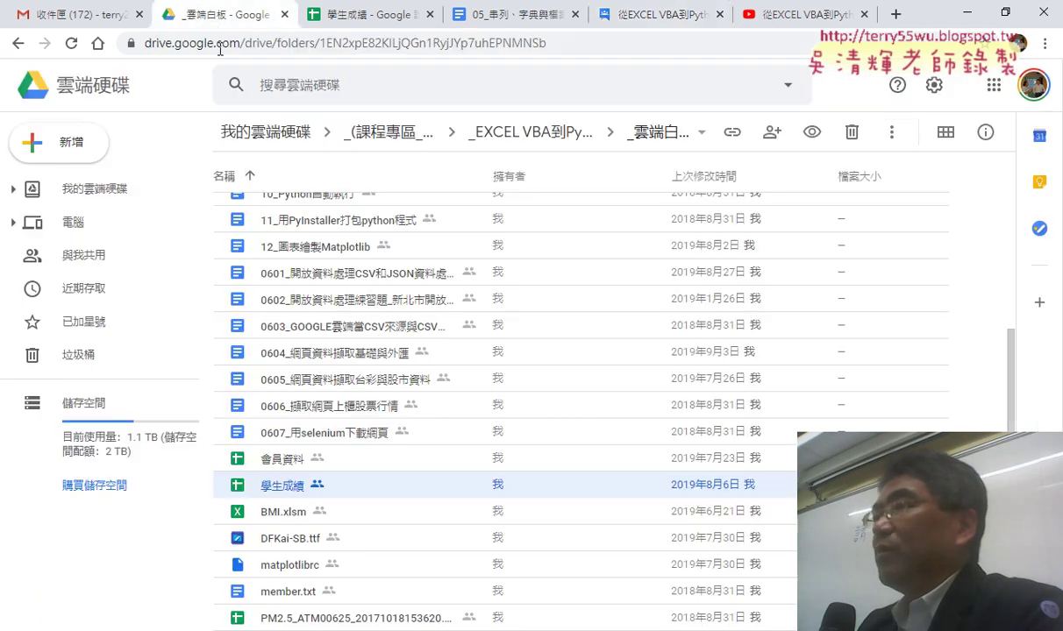
{"action": "scroll", "coordinate": [360, 277], "scroll_direction": "up", "scroll_amount": 2}
{"action": "scroll", "coordinate": [361, 277], "scroll_direction": "up", "scroll_amount": 3}
{"action": "scroll", "coordinate": [360, 277], "scroll_direction": "up", "scroll_amount": 1}
{"action": "scroll", "coordinate": [355, 279], "scroll_direction": "down", "scroll_amount": 1}
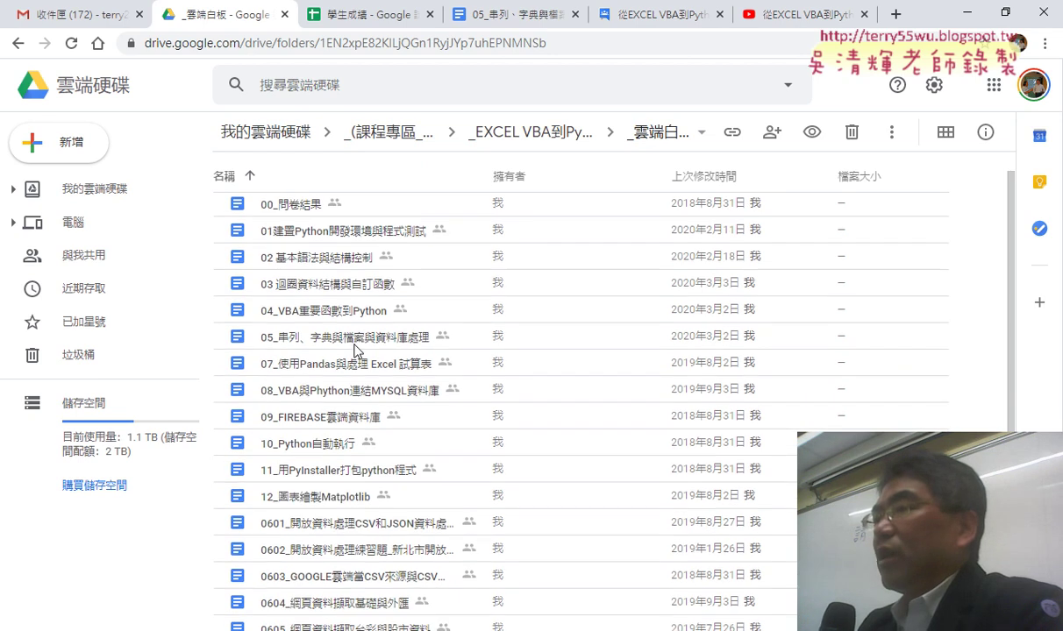
{"action": "scroll", "coordinate": [351, 280], "scroll_direction": "down", "scroll_amount": 2}
{"action": "scroll", "coordinate": [346, 282], "scroll_direction": "up", "scroll_amount": 1}
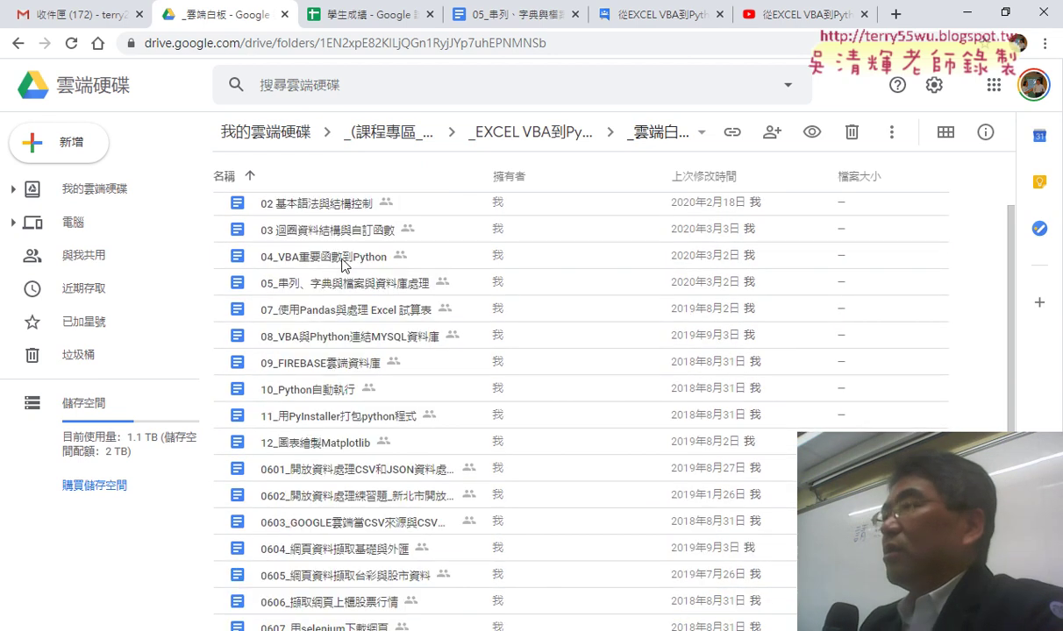
{"action": "left_click", "coordinate": [342, 258]}
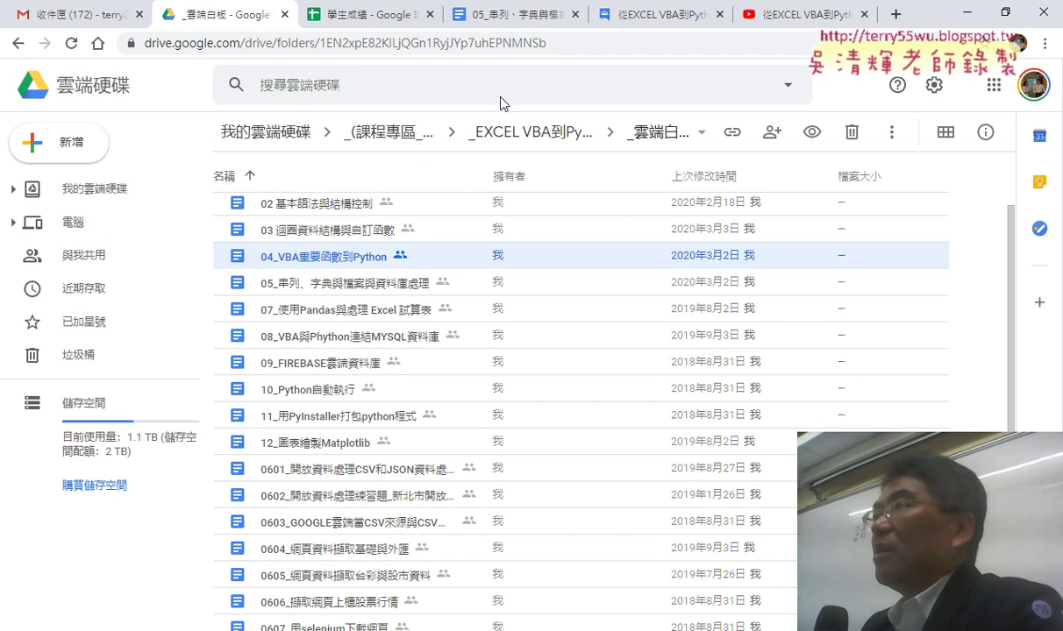
- In the forum post, highlight List and 成績 in topic 02 and 計算人數 in topic 03
{"action": "left_click", "coordinate": [648, 14]}
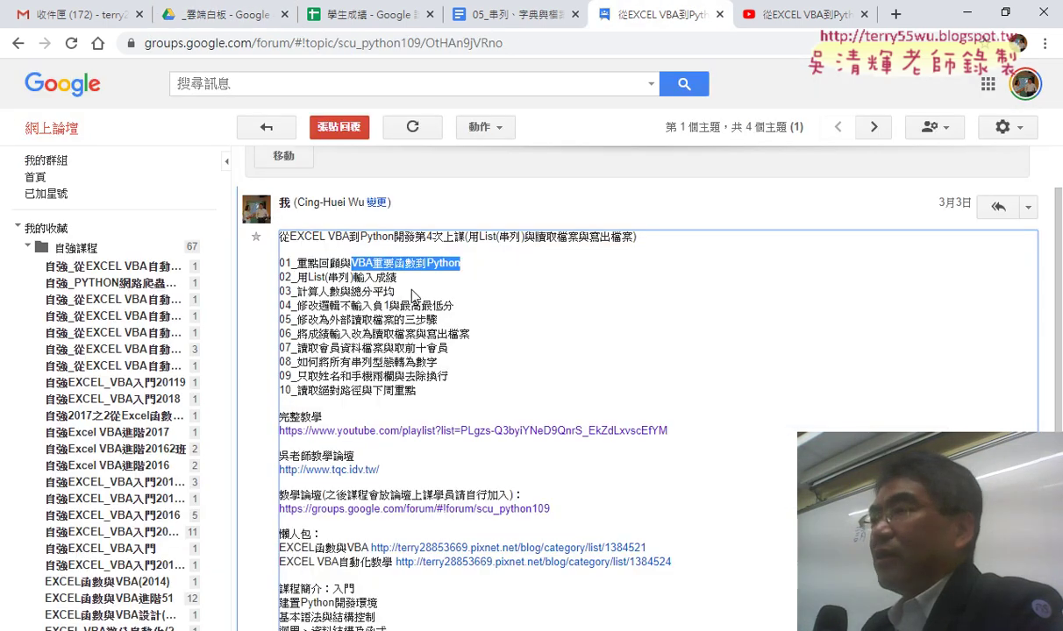
{"action": "left_click_drag", "start_coordinate": [308, 277], "coordinate": [325, 277]}
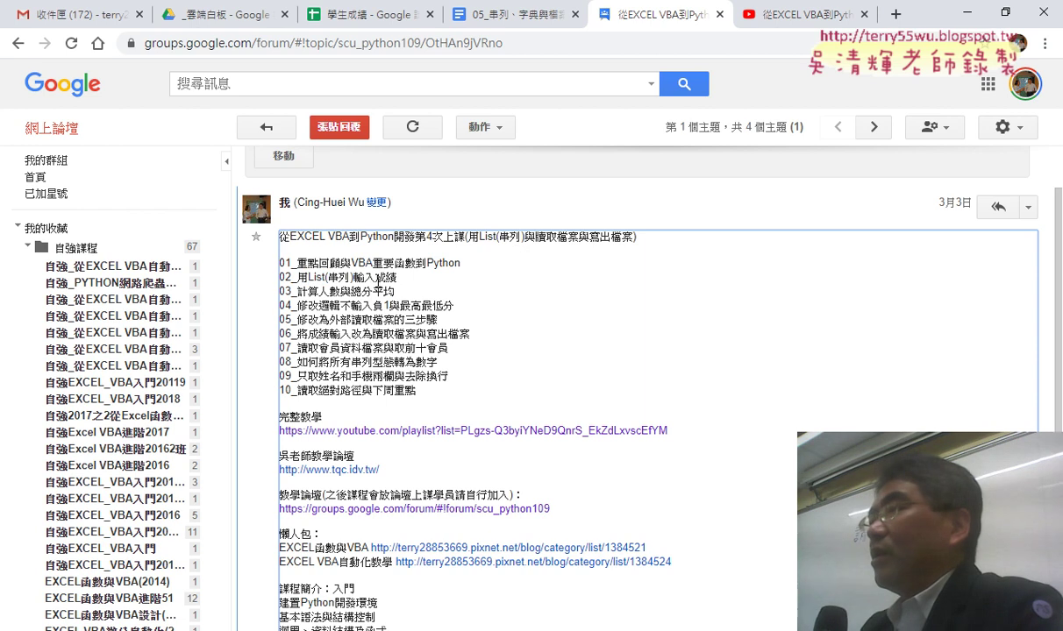
{"action": "left_click_drag", "start_coordinate": [375, 277], "coordinate": [398, 278]}
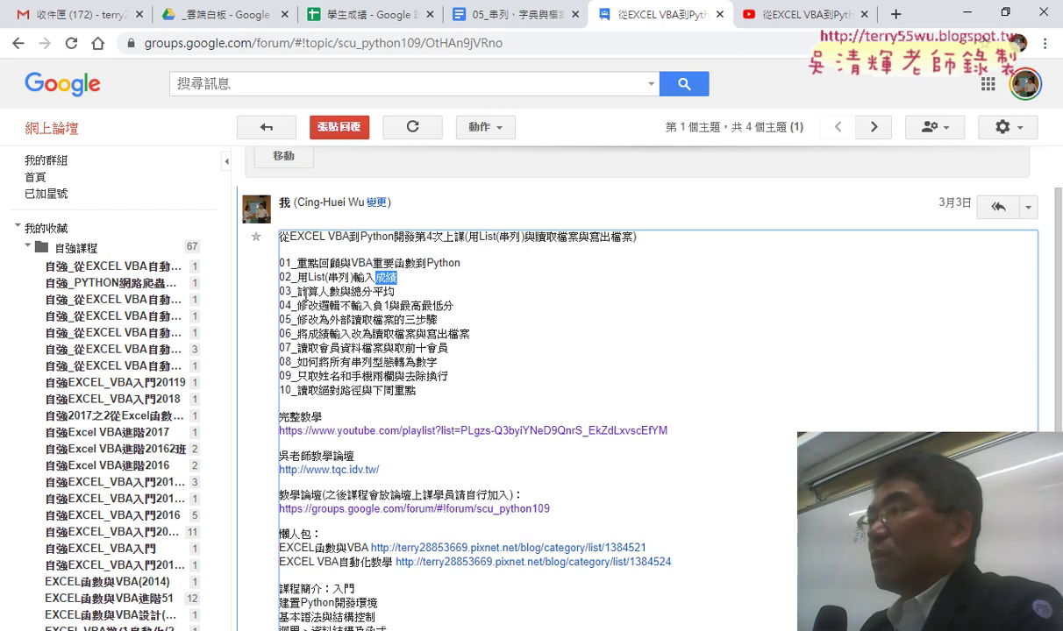
{"action": "left_click", "coordinate": [287, 279]}
{"action": "left_click_drag", "start_coordinate": [297, 291], "coordinate": [340, 291]}
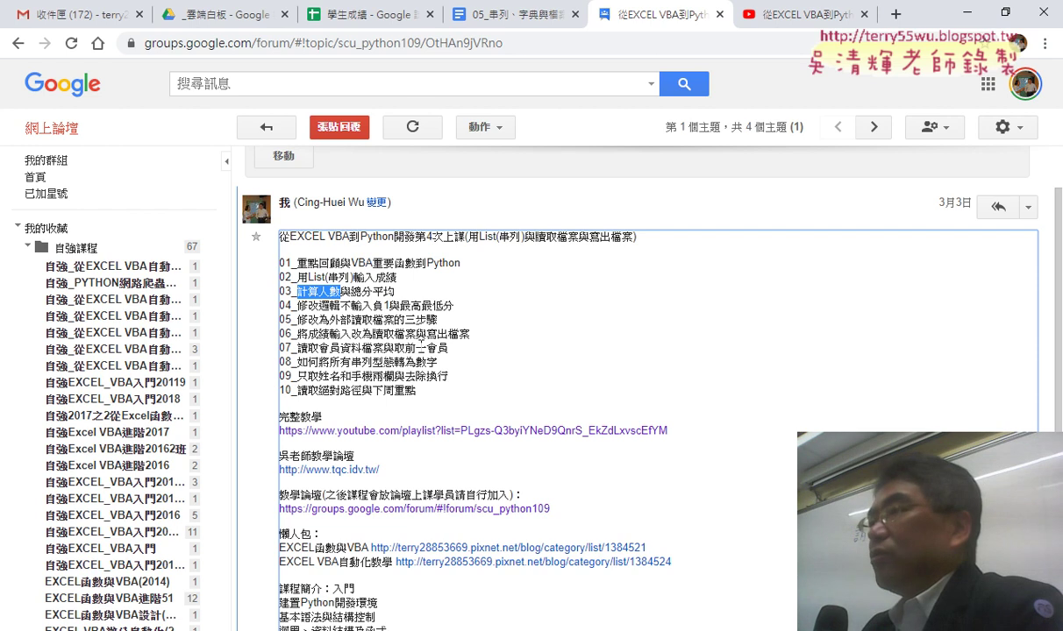
{"action": "left_click", "coordinate": [399, 336]}
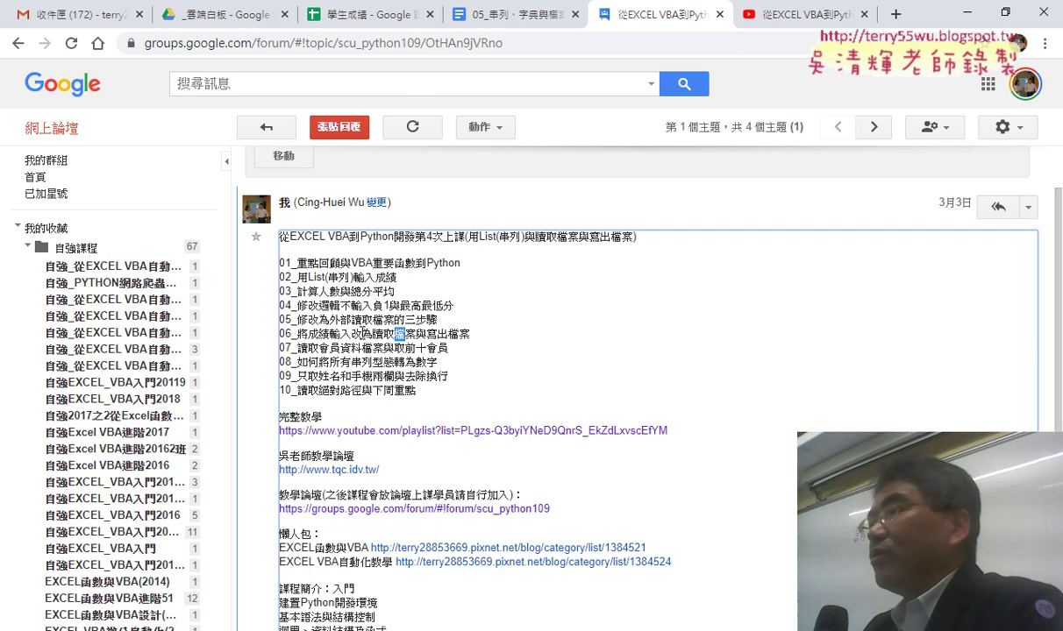
- Highlight the file-reading phrases in topics 06 and 07, and 讀取絕對路徑 in topic 10
{"action": "left_click_drag", "start_coordinate": [373, 334], "coordinate": [414, 334]}
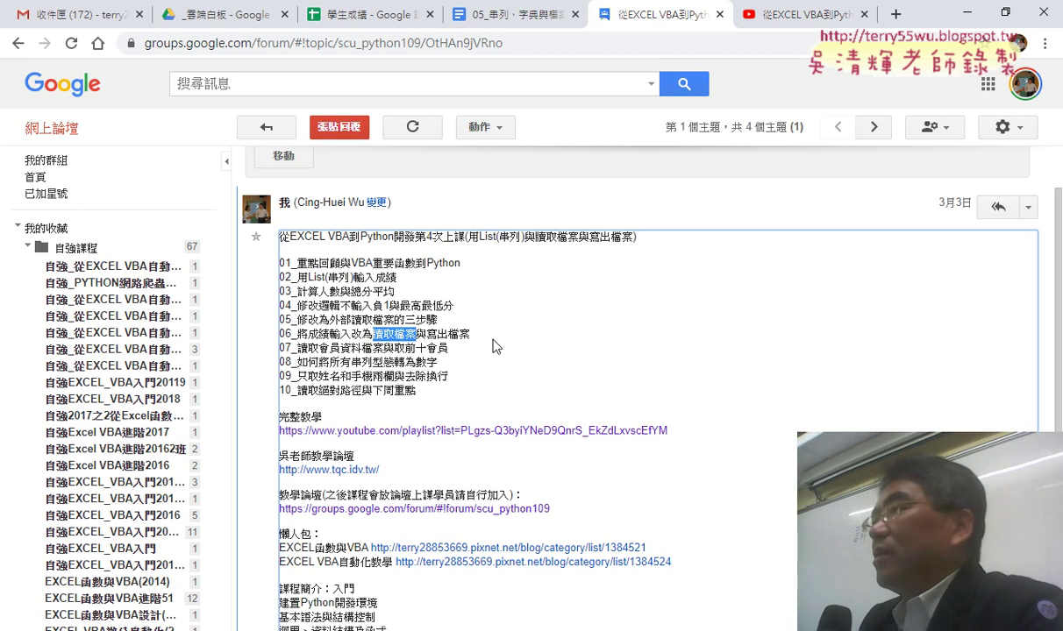
{"action": "left_click_drag", "start_coordinate": [426, 334], "coordinate": [475, 340]}
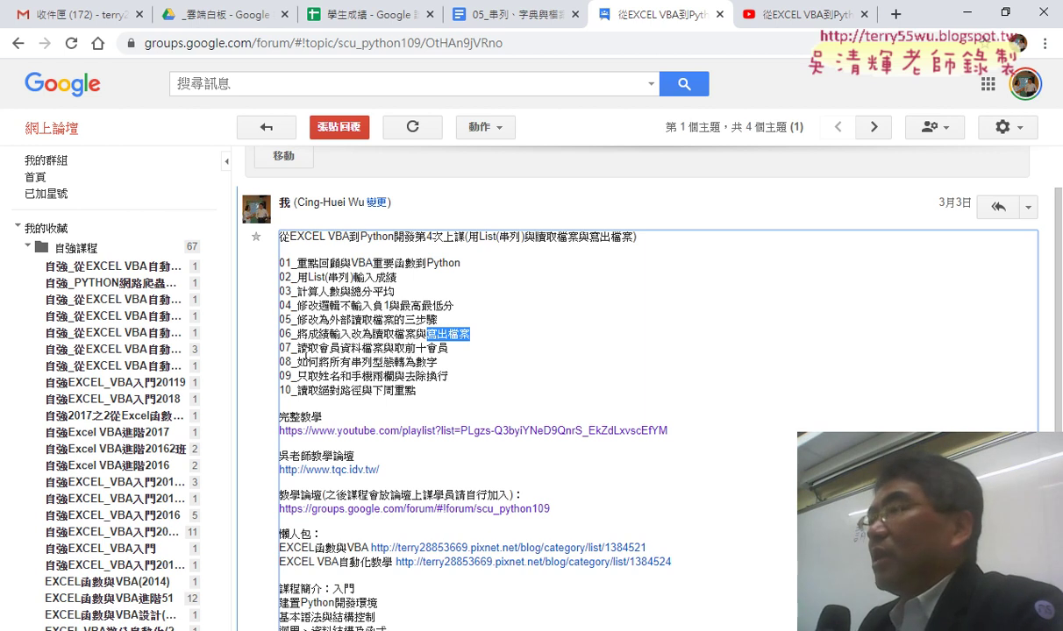
{"action": "left_click_drag", "start_coordinate": [298, 348], "coordinate": [356, 348]}
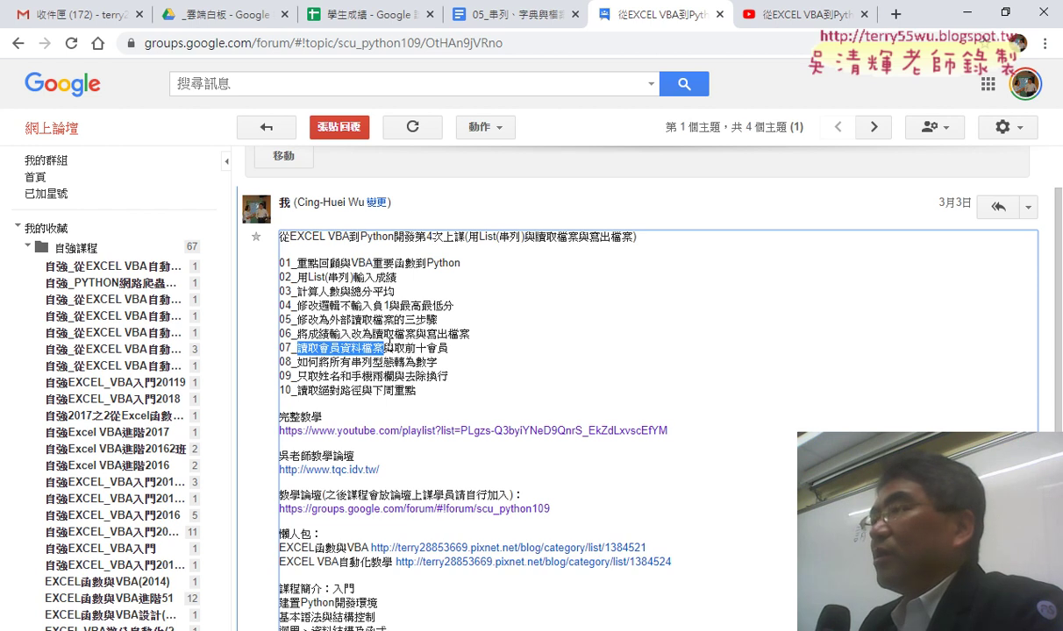
{"action": "left_click_drag", "start_coordinate": [405, 348], "coordinate": [443, 350]}
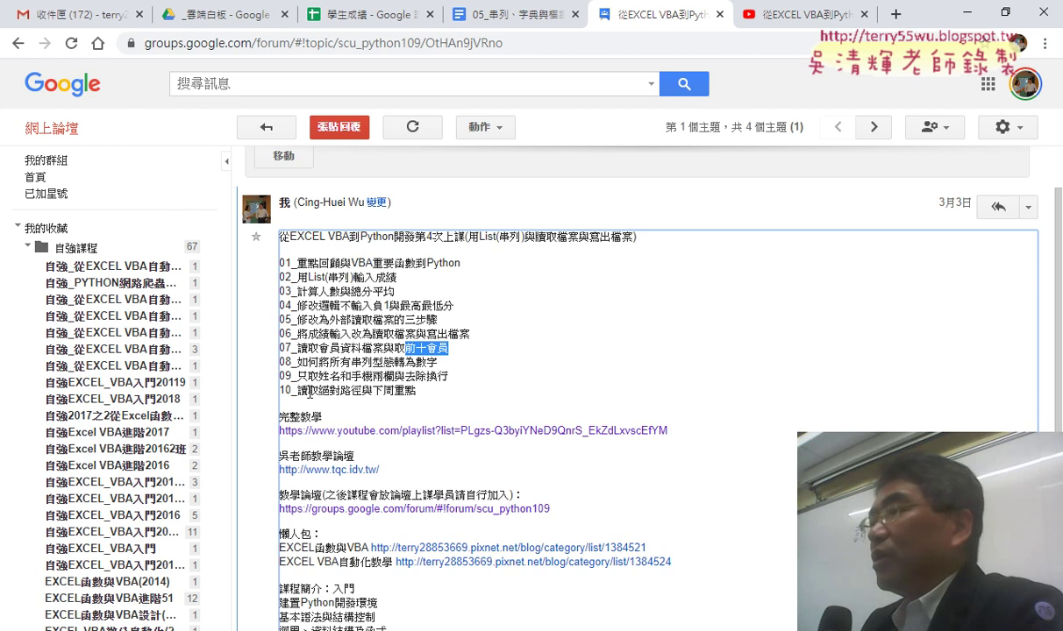
{"action": "left_click_drag", "start_coordinate": [297, 391], "coordinate": [363, 391]}
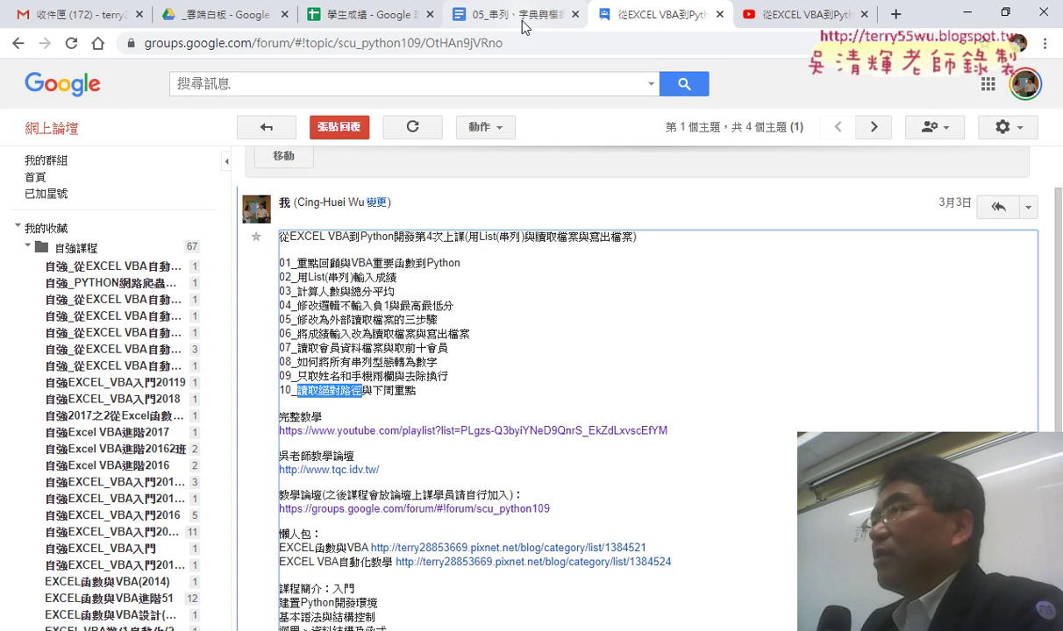
- Open the 05 notes from Drive and scroll to the 讀取絕對路徑 member.txt example
{"action": "left_click", "coordinate": [226, 25]}
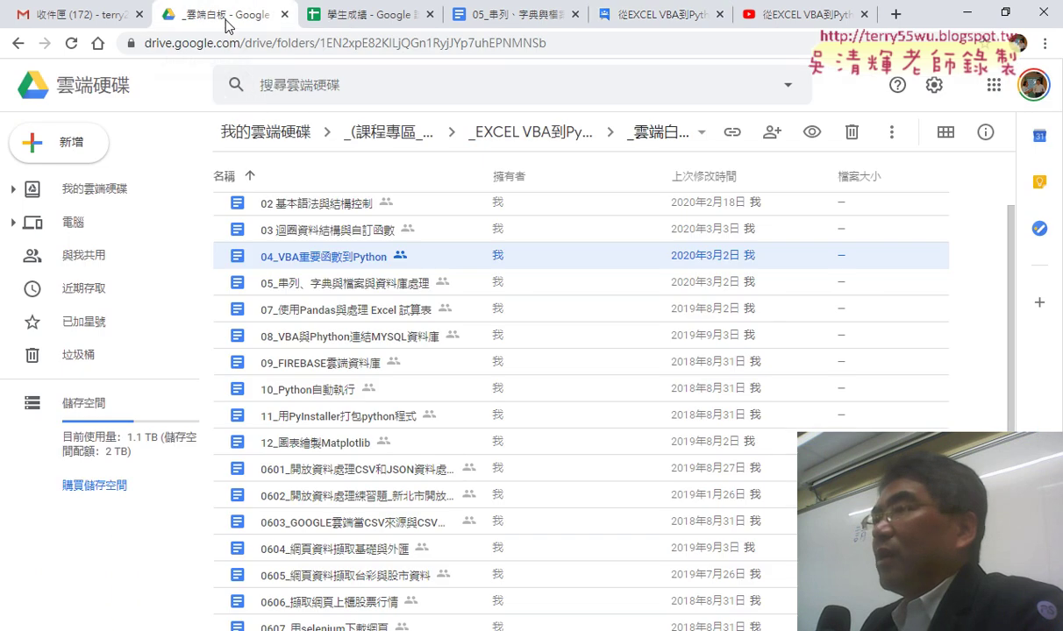
{"action": "double_click", "coordinate": [308, 282]}
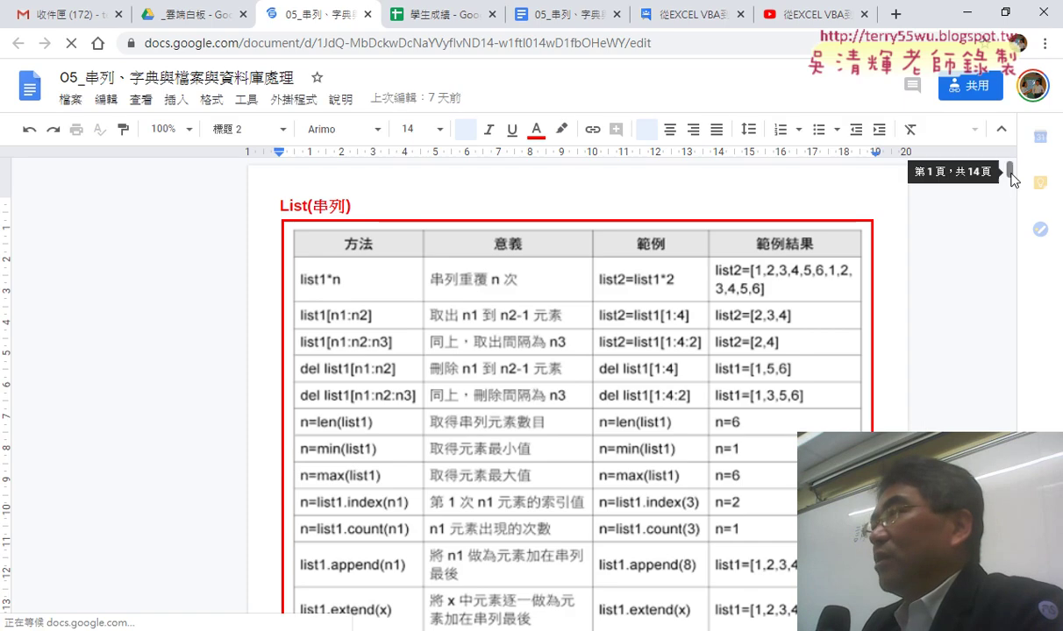
{"action": "left_click_drag", "start_coordinate": [1008, 197], "coordinate": [1012, 324]}
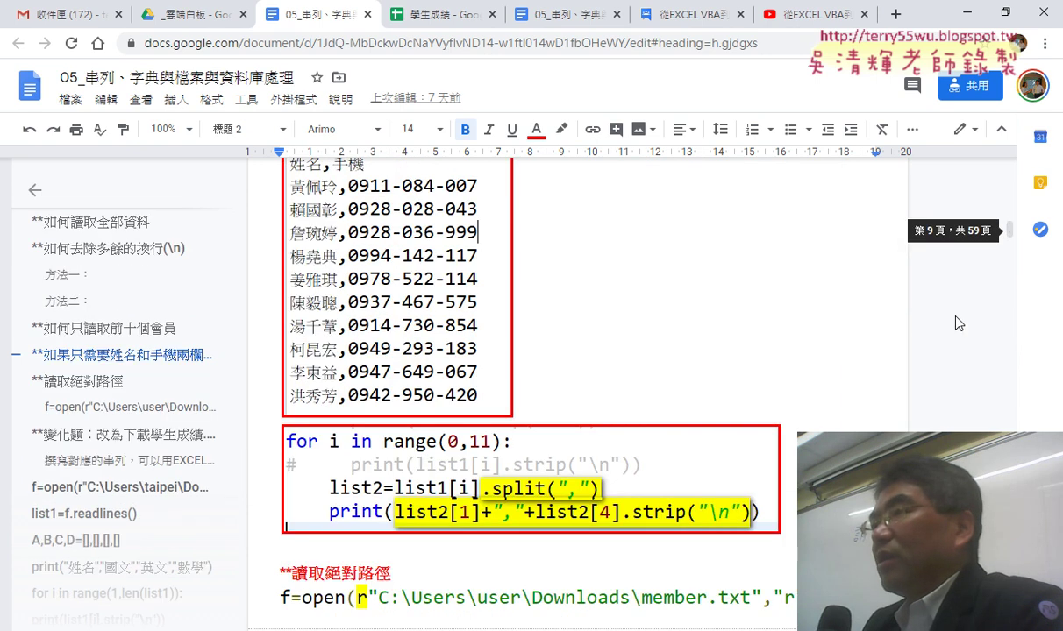
{"action": "scroll", "coordinate": [954, 321], "scroll_direction": "up", "scroll_amount": 3}
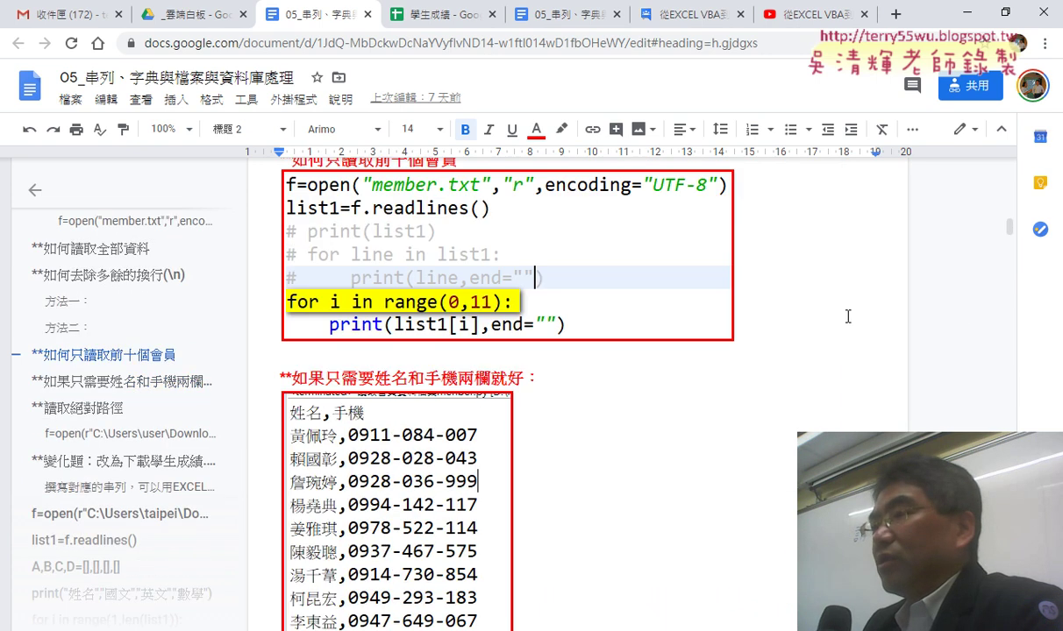
{"action": "scroll", "coordinate": [842, 318], "scroll_direction": "down", "scroll_amount": 3}
{"action": "scroll", "coordinate": [837, 318], "scroll_direction": "down", "scroll_amount": 2}
{"action": "scroll", "coordinate": [830, 319], "scroll_direction": "down", "scroll_amount": 1}
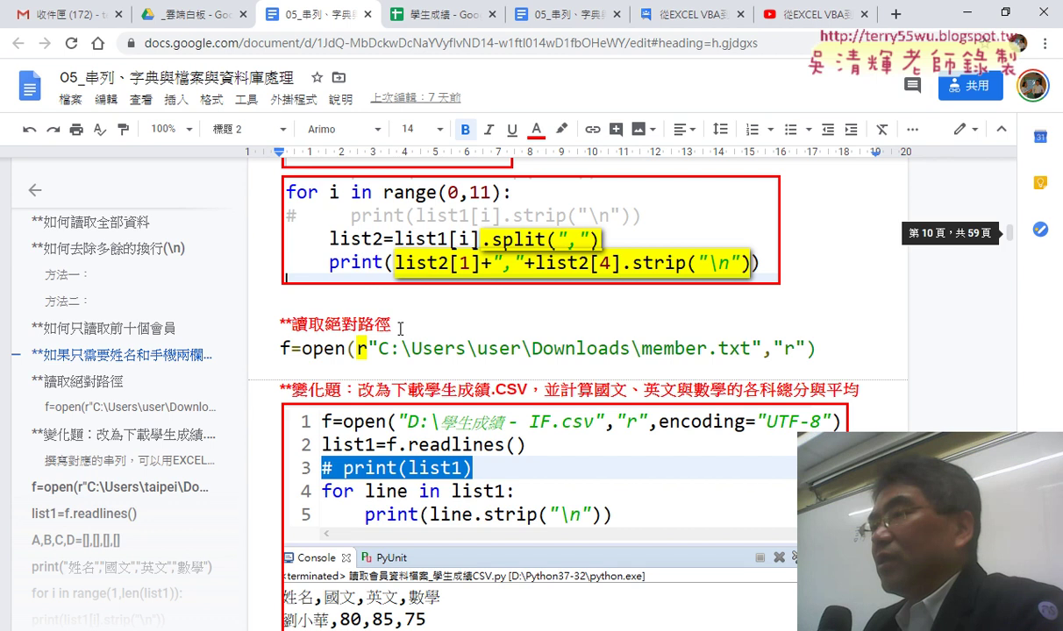
{"action": "double_click", "coordinate": [361, 348]}
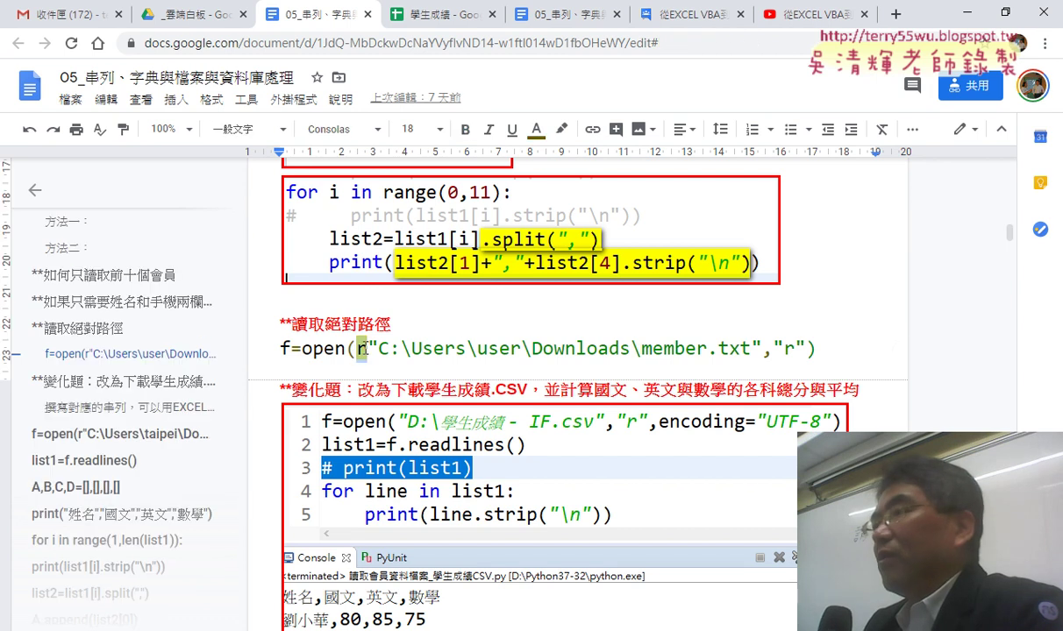
{"action": "left_click_drag", "start_coordinate": [366, 348], "coordinate": [761, 361]}
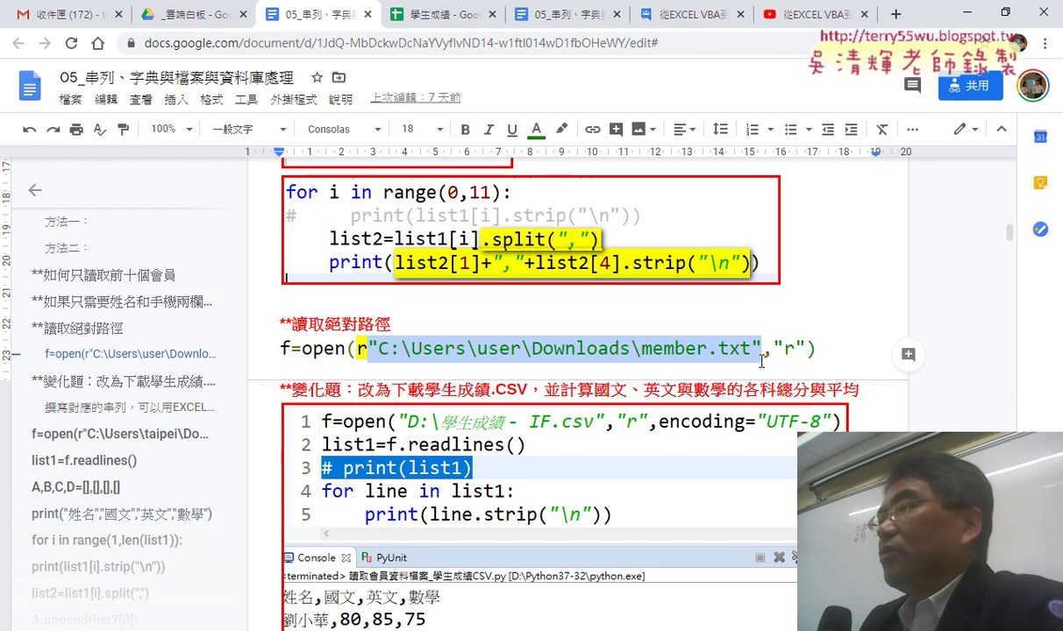
{"action": "left_click", "coordinate": [369, 347]}
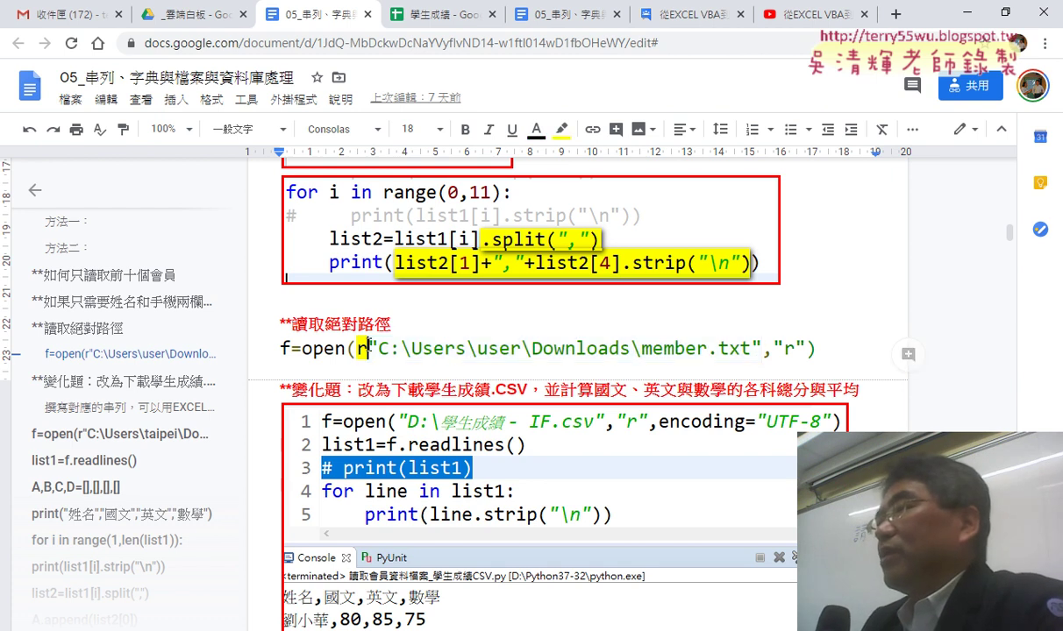
{"action": "left_click_drag", "start_coordinate": [399, 349], "coordinate": [408, 349]}
{"action": "left_click", "coordinate": [408, 349]}
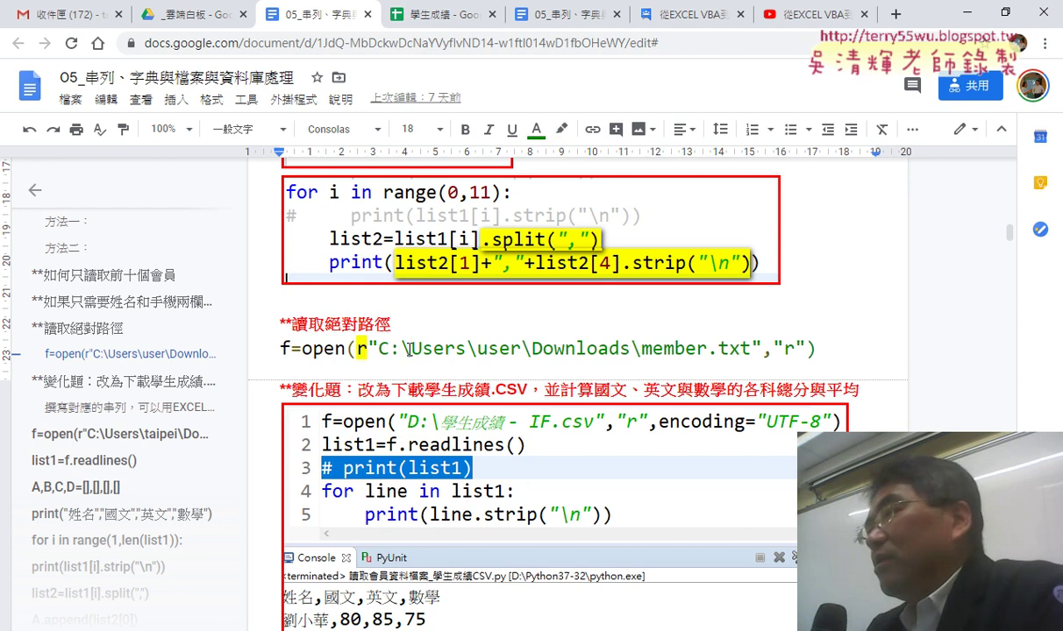
{"action": "type", "text": "\\"}
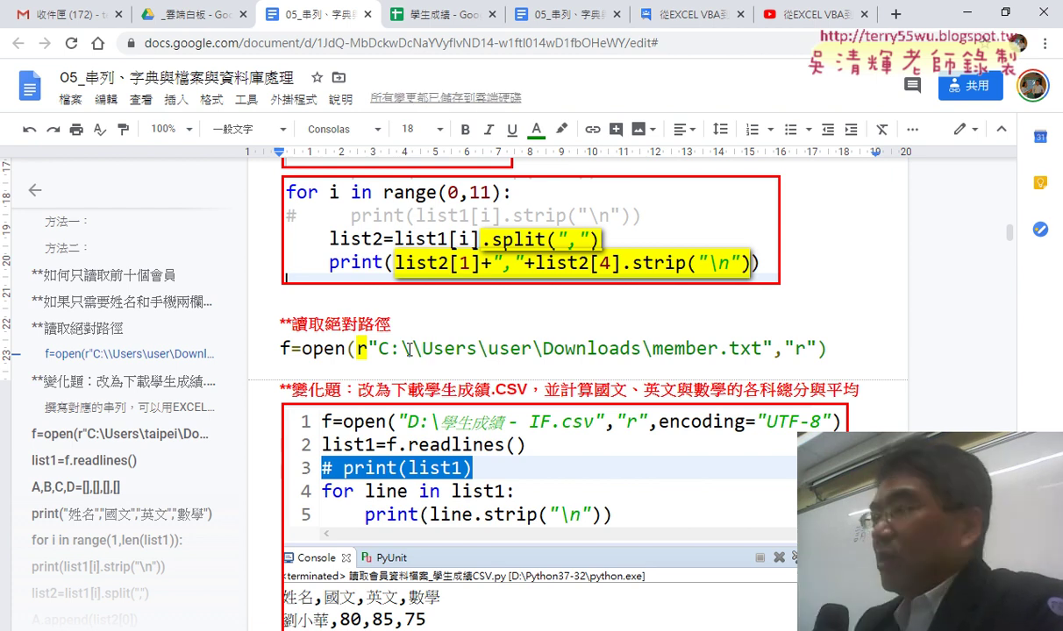
{"action": "key", "text": "BackSpace"}
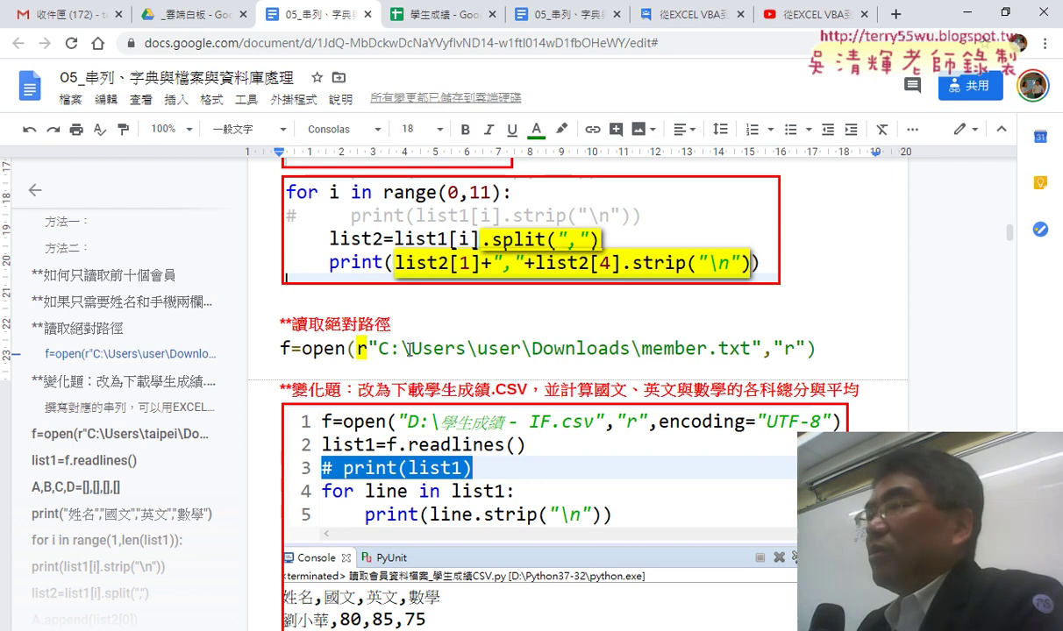
{"action": "scroll", "coordinate": [607, 362], "scroll_direction": "down", "scroll_amount": 1}
- Select the 變化題 heading and review the output down to totals 509, 535 and 491
{"action": "scroll", "coordinate": [526, 307], "scroll_direction": "down", "scroll_amount": 1}
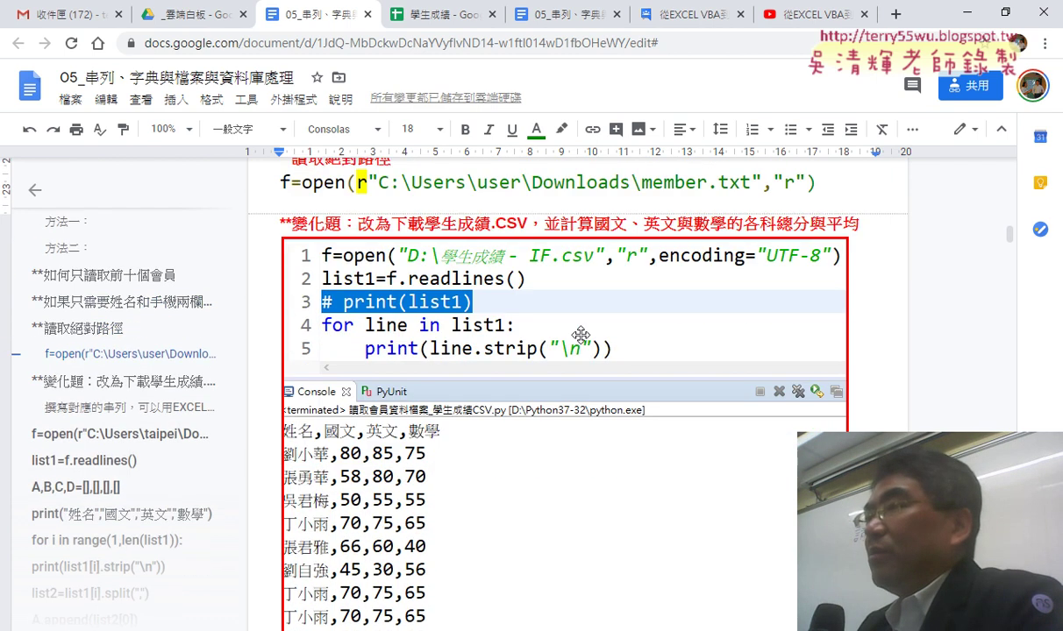
{"action": "left_click_drag", "start_coordinate": [292, 225], "coordinate": [864, 230]}
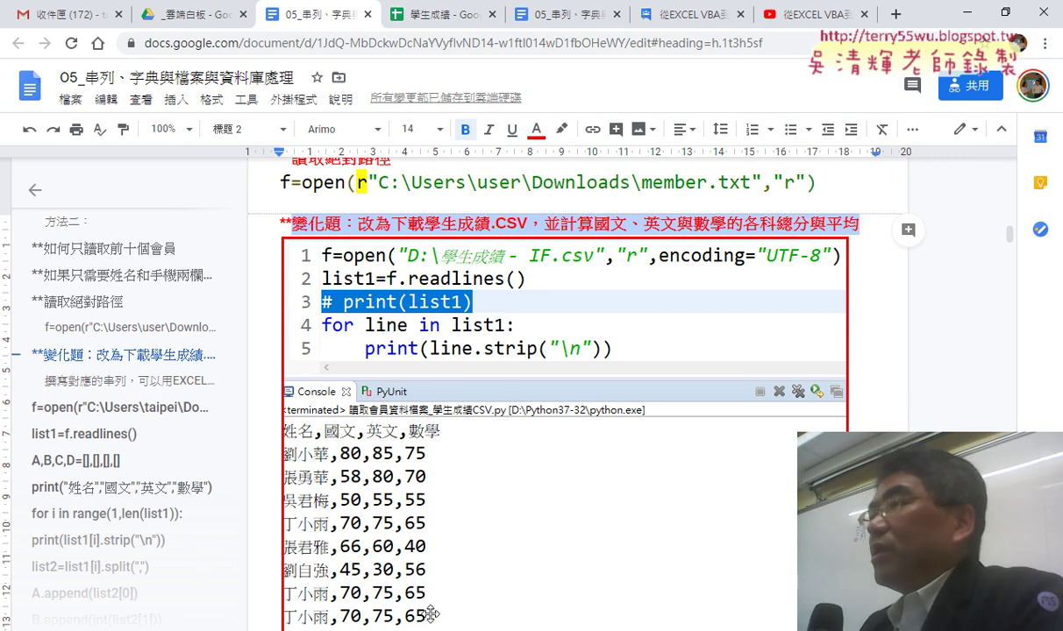
{"action": "scroll", "coordinate": [561, 377], "scroll_direction": "down", "scroll_amount": 4}
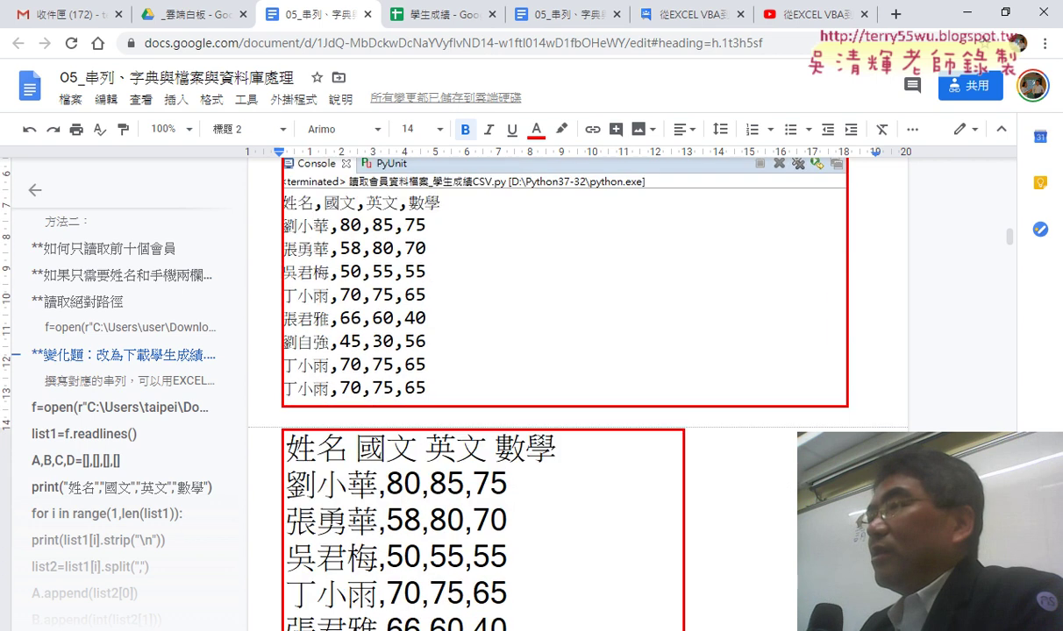
{"action": "scroll", "coordinate": [561, 377], "scroll_direction": "up", "scroll_amount": 1}
{"action": "scroll", "coordinate": [562, 377], "scroll_direction": "up", "scroll_amount": 1}
{"action": "scroll", "coordinate": [561, 377], "scroll_direction": "down", "scroll_amount": 3}
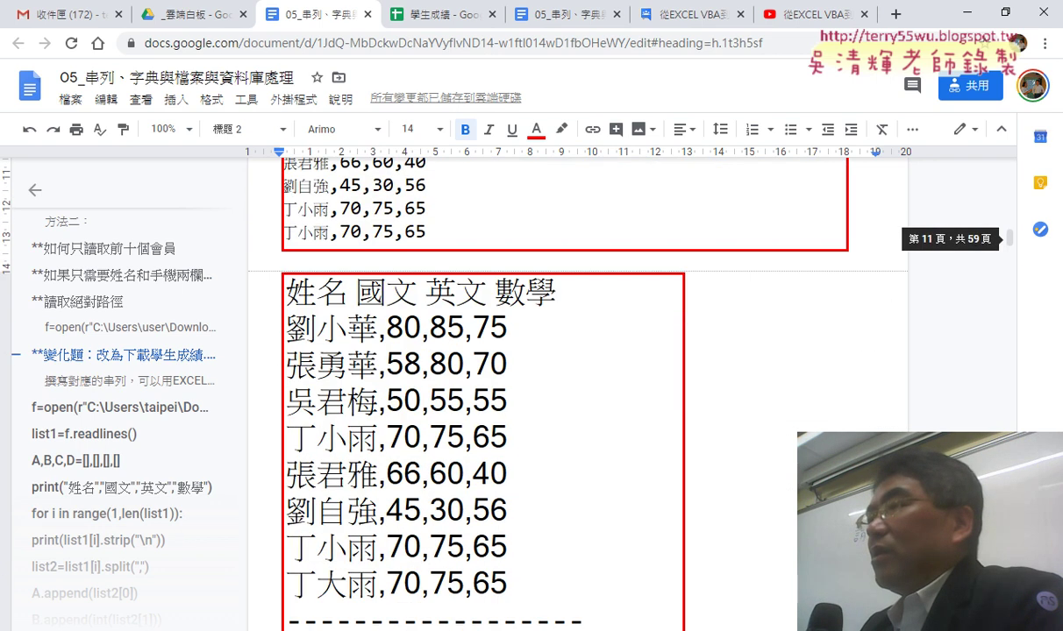
{"action": "scroll", "coordinate": [561, 377], "scroll_direction": "down", "scroll_amount": 1}
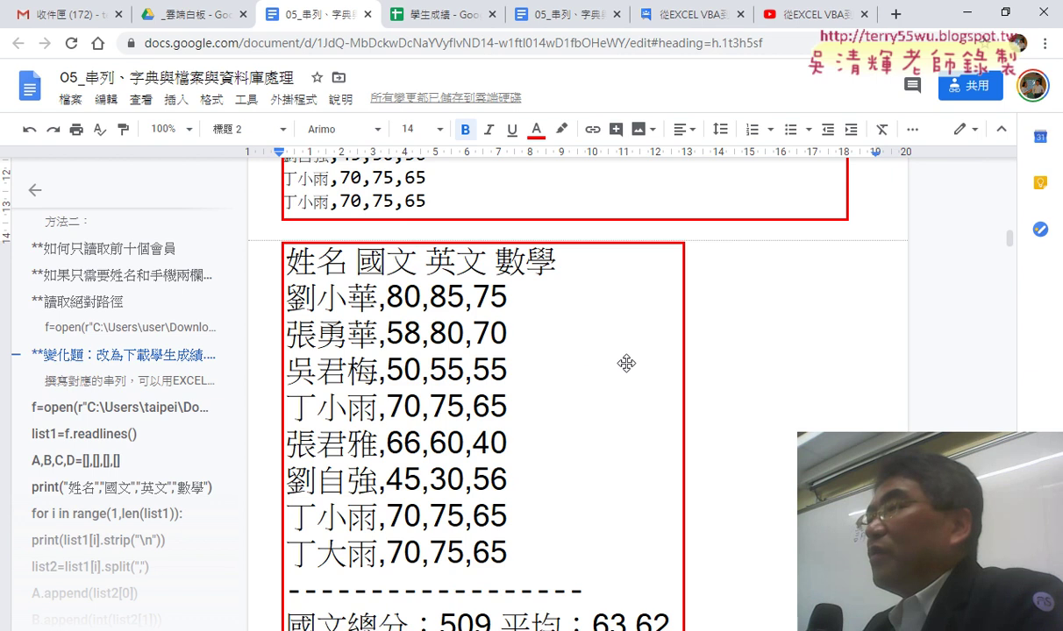
{"action": "scroll", "coordinate": [626, 361], "scroll_direction": "down", "scroll_amount": 2}
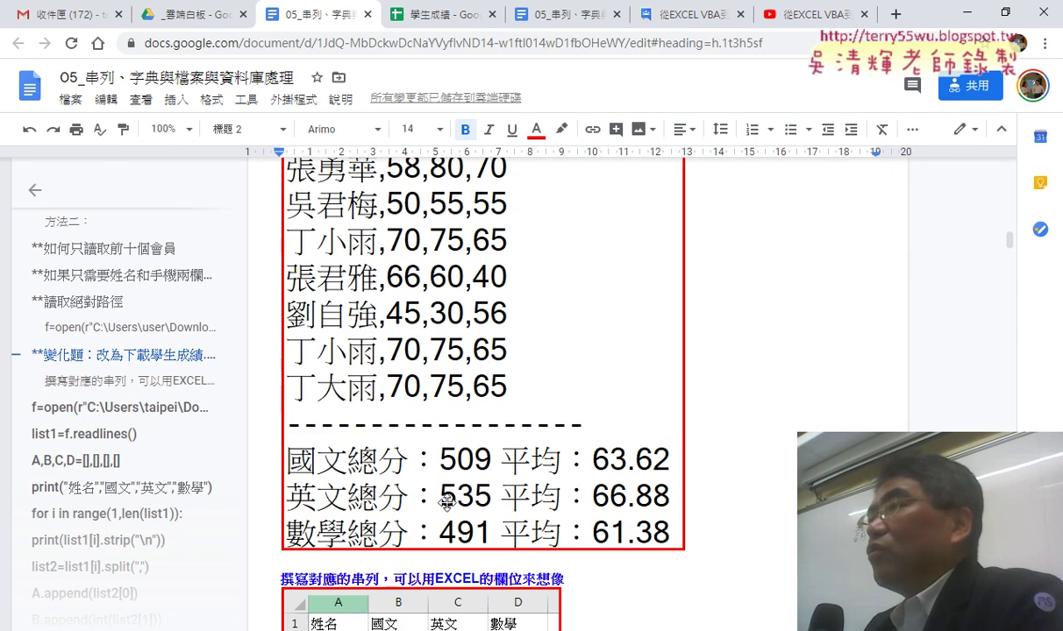
{"action": "scroll", "coordinate": [446, 501], "scroll_direction": "up", "scroll_amount": 1}
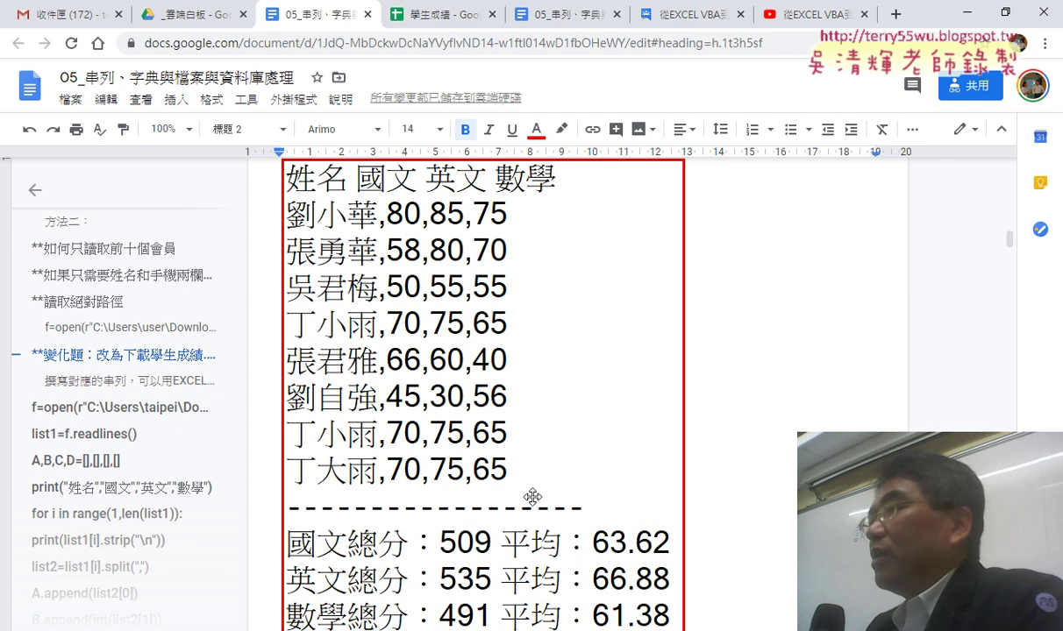
{"action": "scroll", "coordinate": [534, 498], "scroll_direction": "down", "scroll_amount": 1}
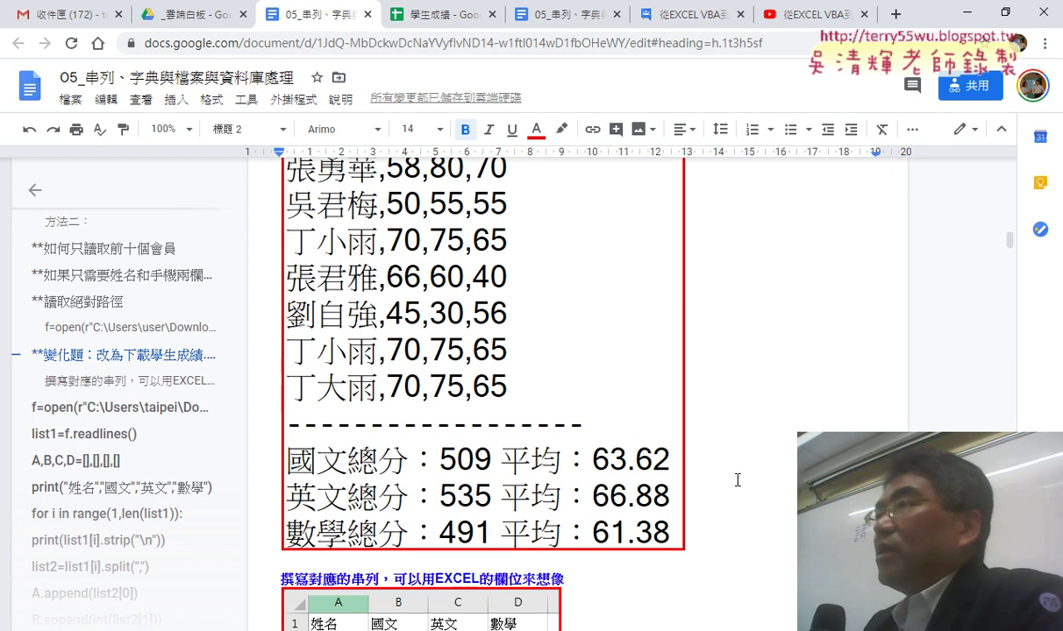
- Close the 學生成績 spreadsheet tab and open member.txt from the 雲端白板 Drive folder
{"action": "left_click", "coordinate": [473, 26]}
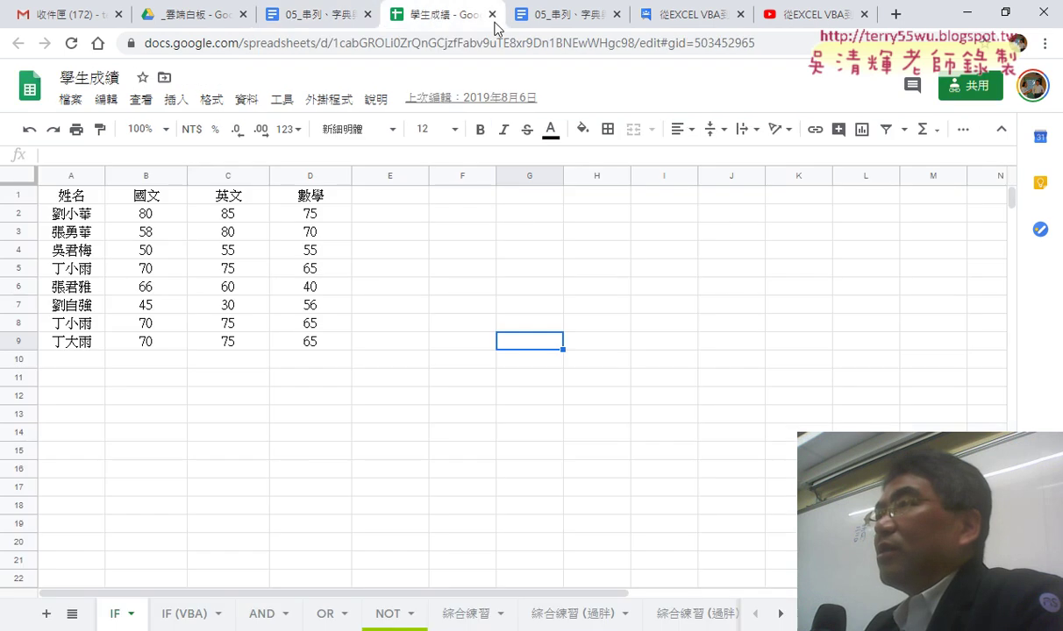
{"action": "key", "text": "ctrl+w"}
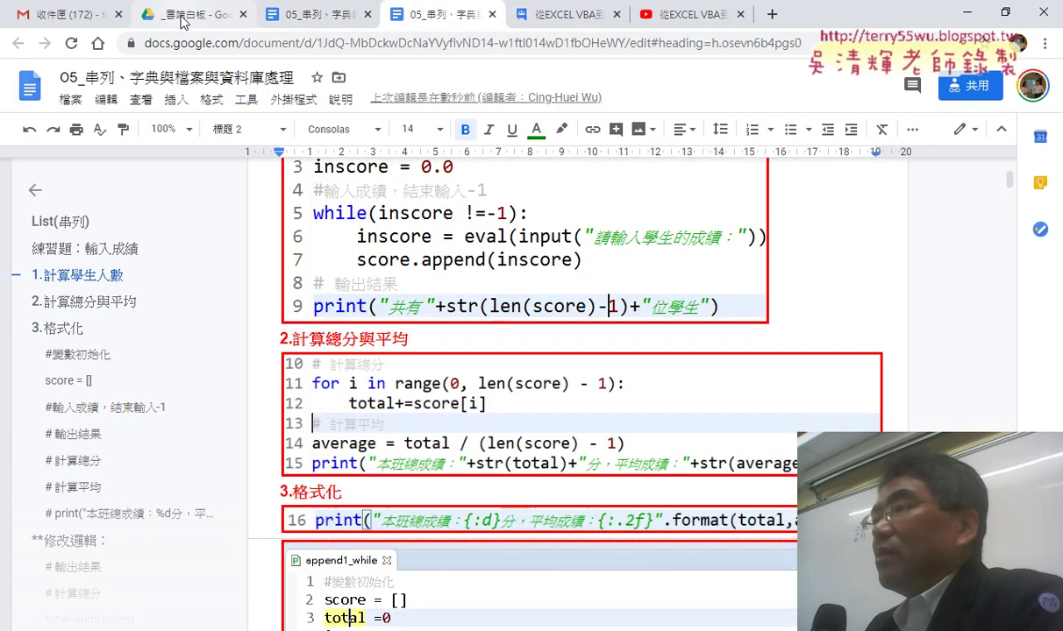
{"action": "left_click", "coordinate": [219, 14]}
{"action": "scroll", "coordinate": [455, 299], "scroll_direction": "down", "scroll_amount": 3}
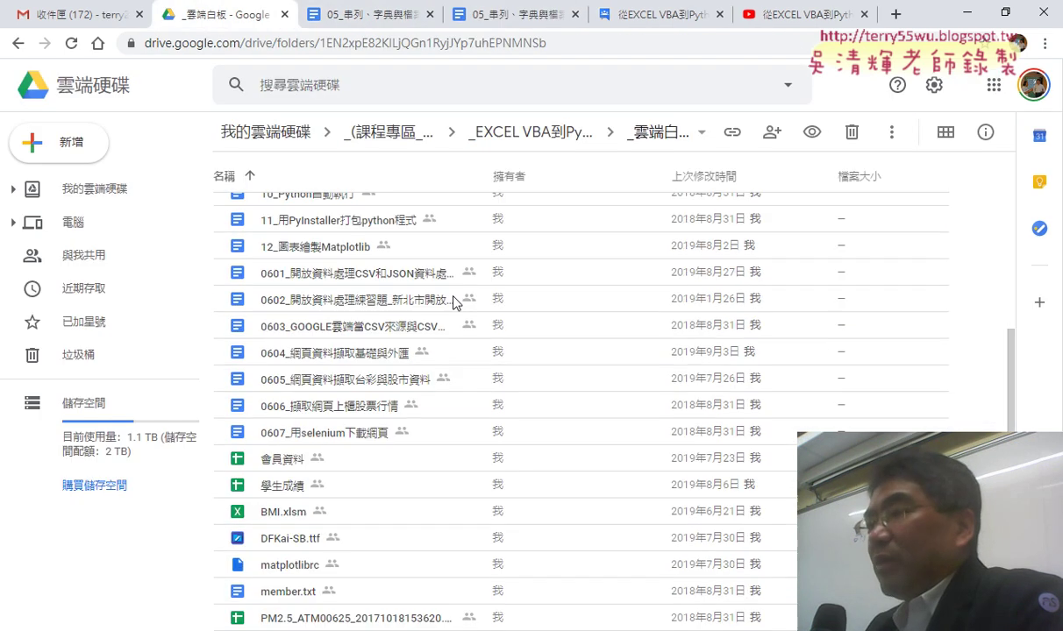
{"action": "left_click", "coordinate": [298, 598]}
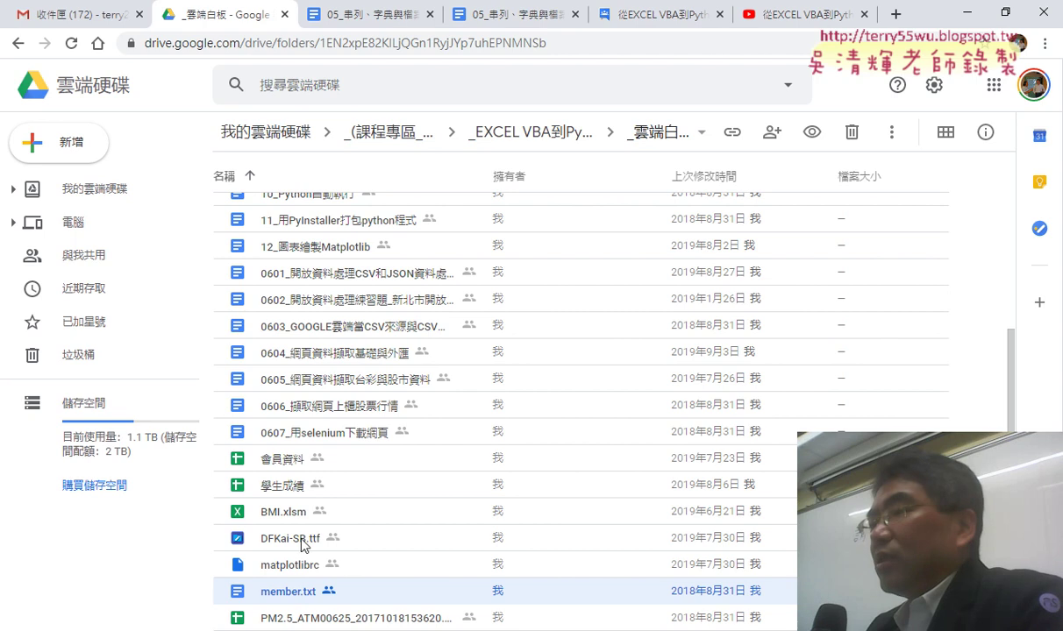
{"action": "left_click", "coordinate": [283, 491]}
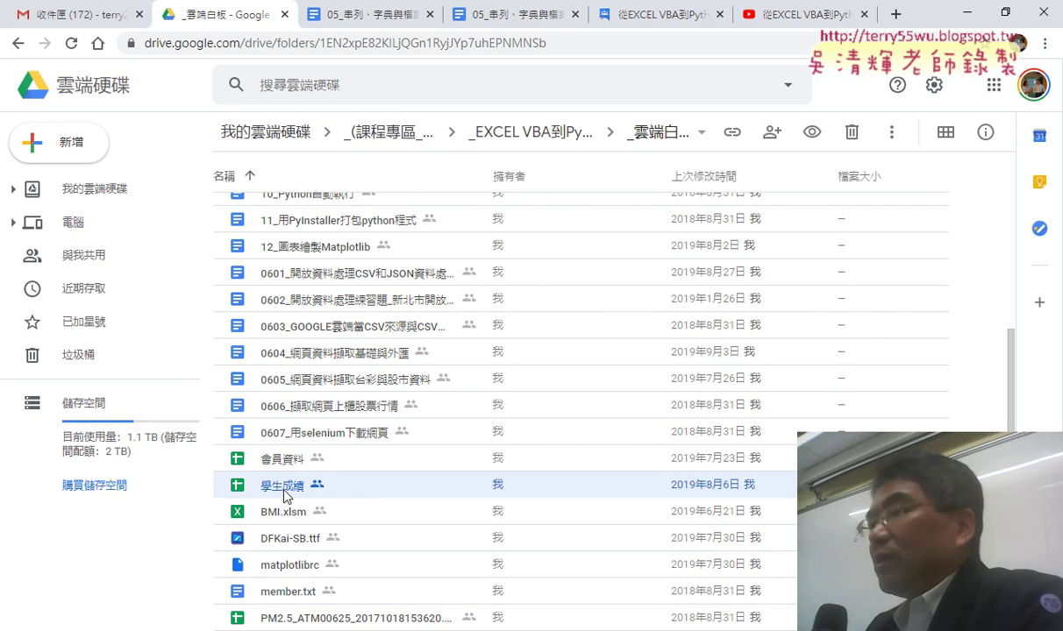
{"action": "double_click", "coordinate": [275, 594]}
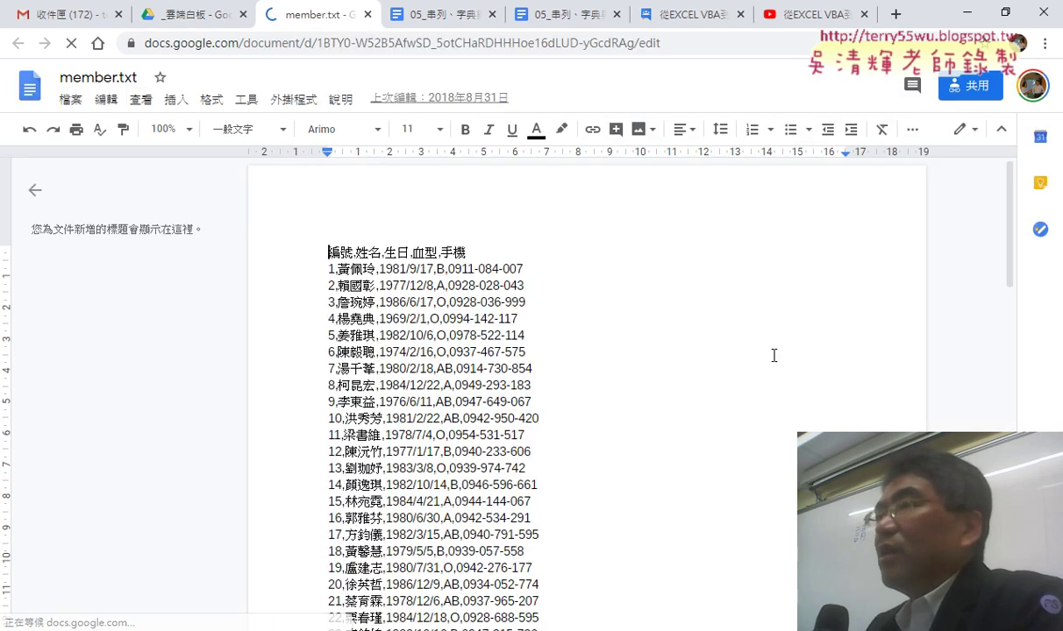
- Show the File > Download format list for member.txt
{"action": "left_click", "coordinate": [70, 99]}
{"action": "mouse_move", "coordinate": [98, 263]}
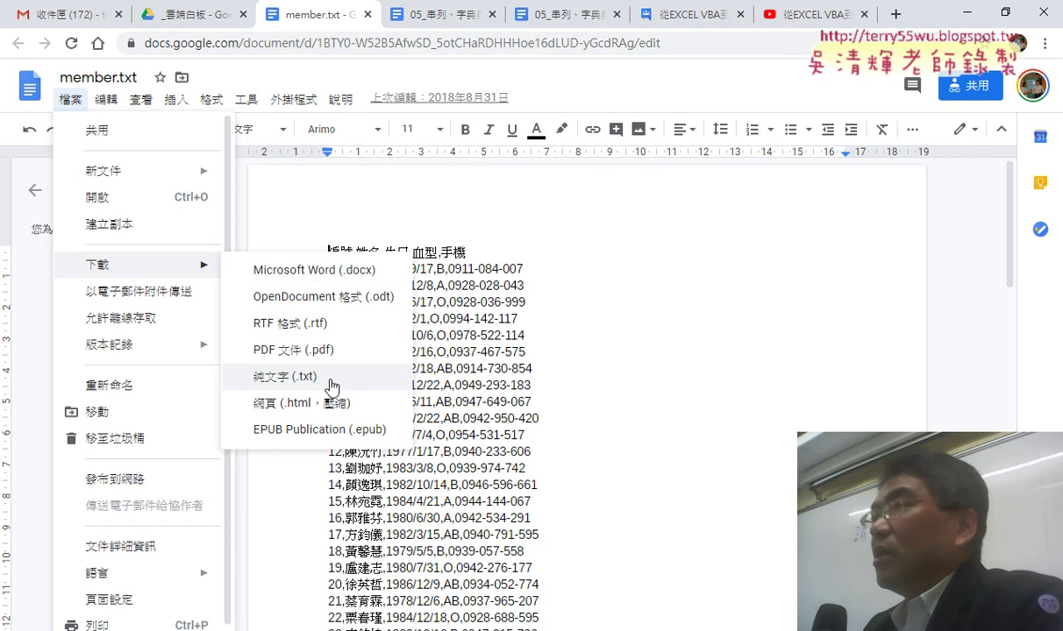
- Open the 學生成績 spreadsheet from Drive to show the 國文, 英文 and 數學 scores
{"action": "left_click", "coordinate": [195, 16]}
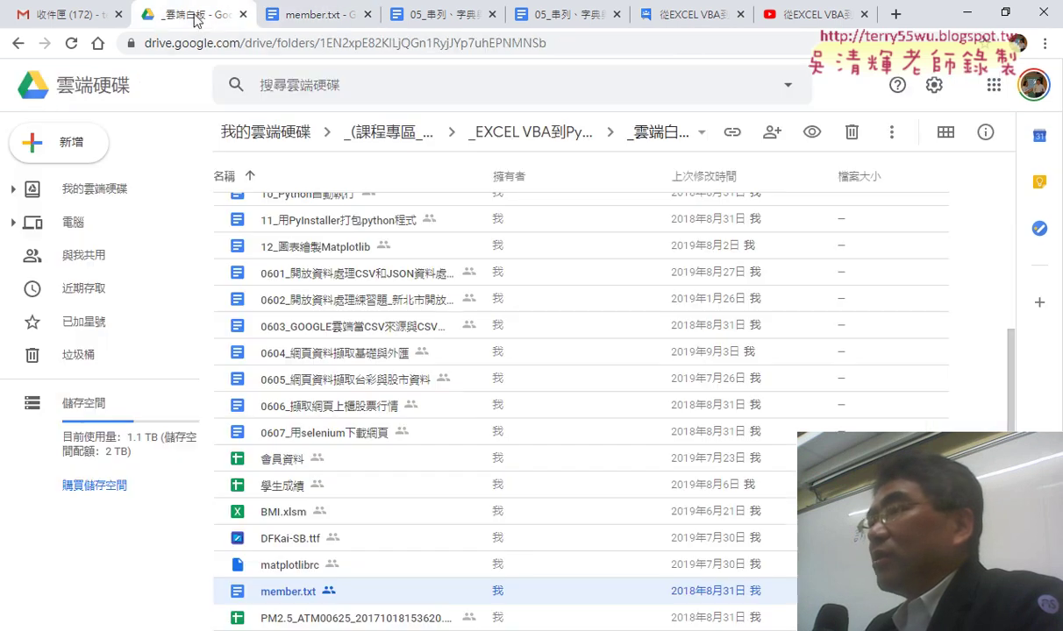
{"action": "left_click", "coordinate": [282, 494]}
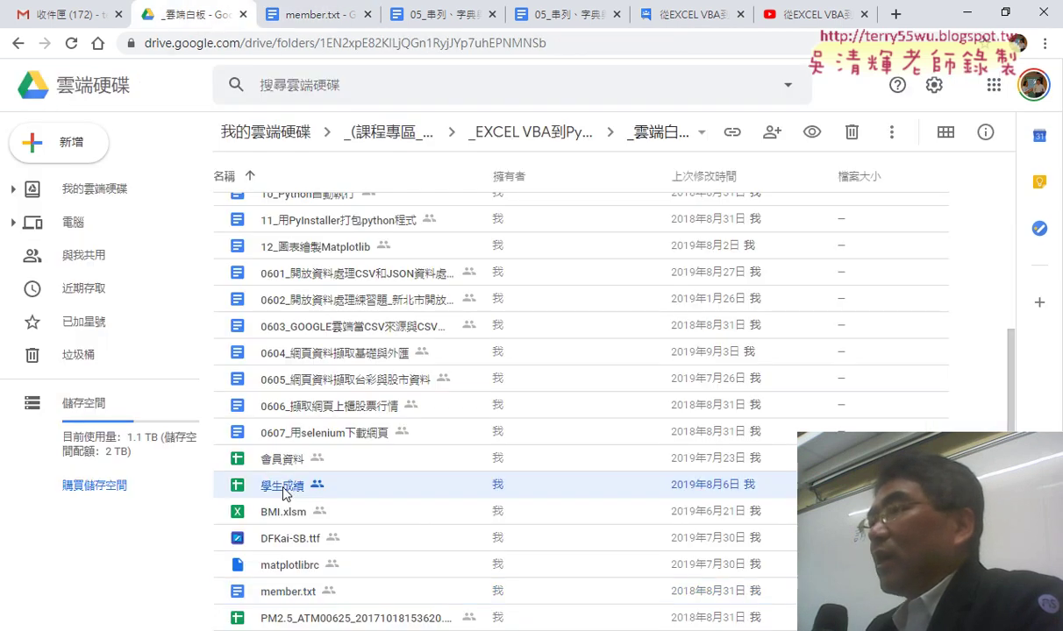
{"action": "double_click", "coordinate": [379, 497]}
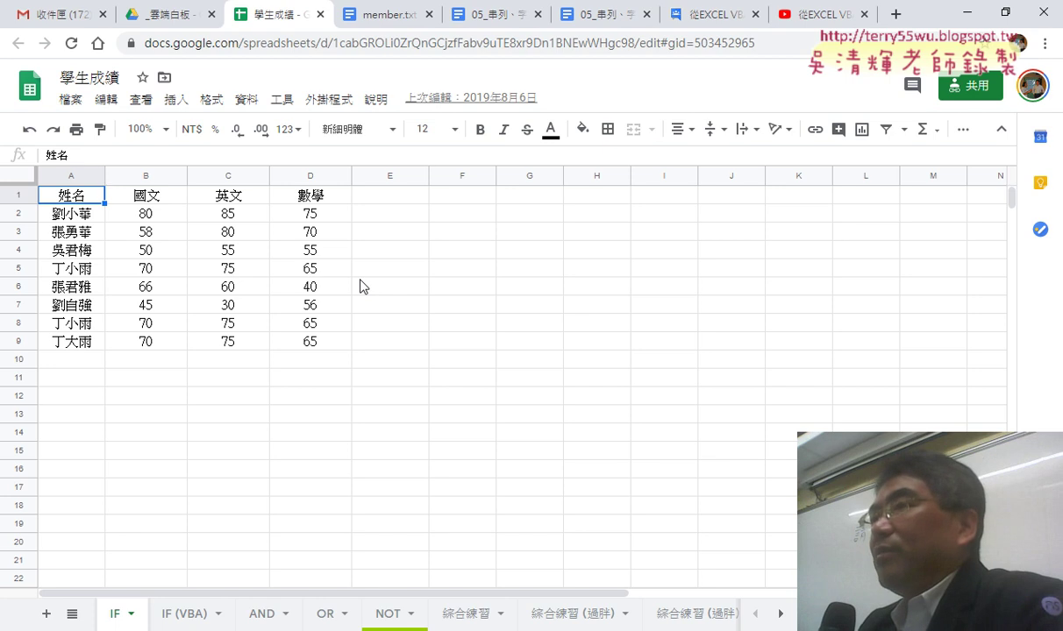
{"action": "left_click", "coordinate": [71, 99]}
{"action": "mouse_move", "coordinate": [97, 291]}
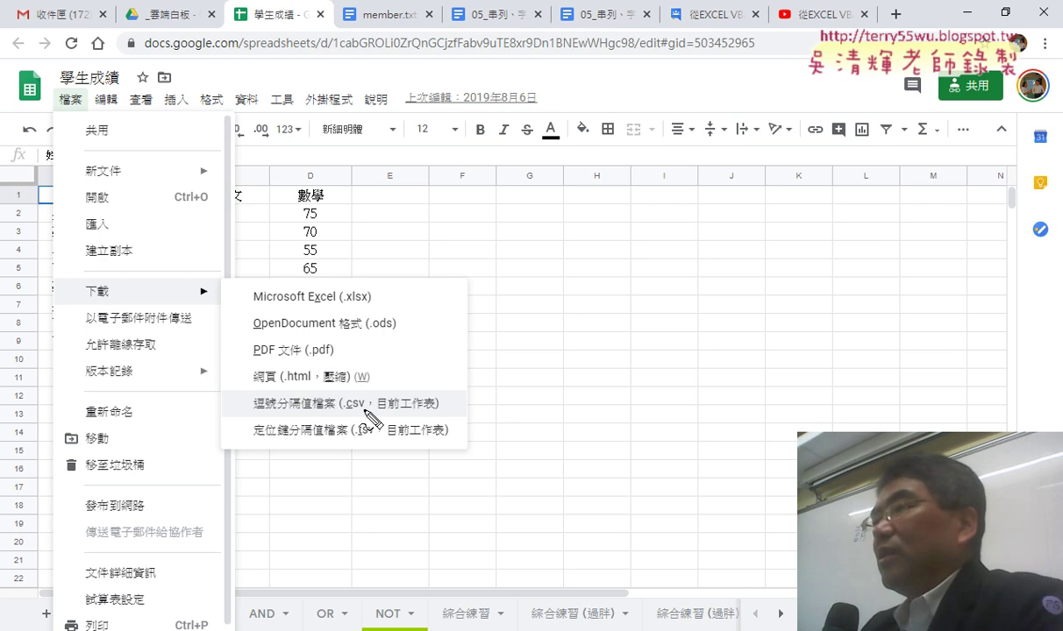
{"action": "mouse_move", "coordinate": [445, 405]}
{"action": "left_mouse_down"}
{"action": "mouse_move", "coordinate": [233, 408]}
{"action": "mouse_move", "coordinate": [483, 405]}
{"action": "left_mouse_up"}
{"action": "mouse_move", "coordinate": [2, 111]}
{"action": "left_mouse_down"}
{"action": "mouse_move", "coordinate": [132, 70]}
{"action": "mouse_move", "coordinate": [158, 86]}
{"action": "left_mouse_up"}
{"action": "left_click_drag", "start_coordinate": [276, 191], "coordinate": [162, 90]}
{"action": "mouse_move", "coordinate": [165, 136]}
{"action": "left_mouse_down"}
{"action": "mouse_move", "coordinate": [162, 89]}
{"action": "mouse_move", "coordinate": [186, 109]}
{"action": "left_mouse_up"}
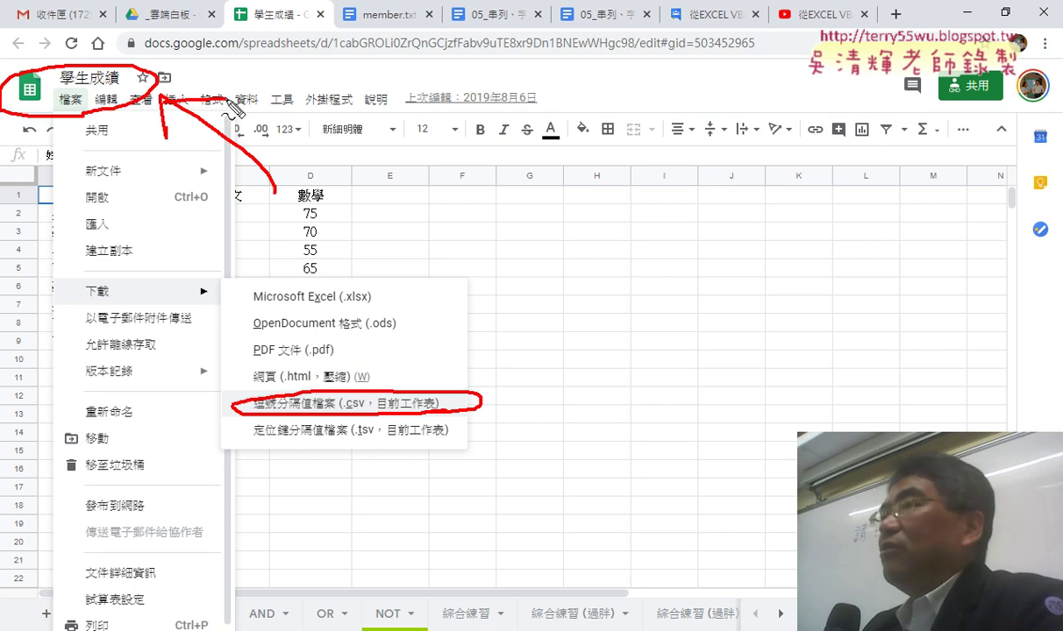
{"action": "mouse_move", "coordinate": [112, 174]}
{"action": "left_mouse_down"}
{"action": "mouse_move", "coordinate": [136, 289]}
{"action": "mouse_move", "coordinate": [223, 344]}
{"action": "mouse_move", "coordinate": [195, 362]}
{"action": "left_mouse_up"}
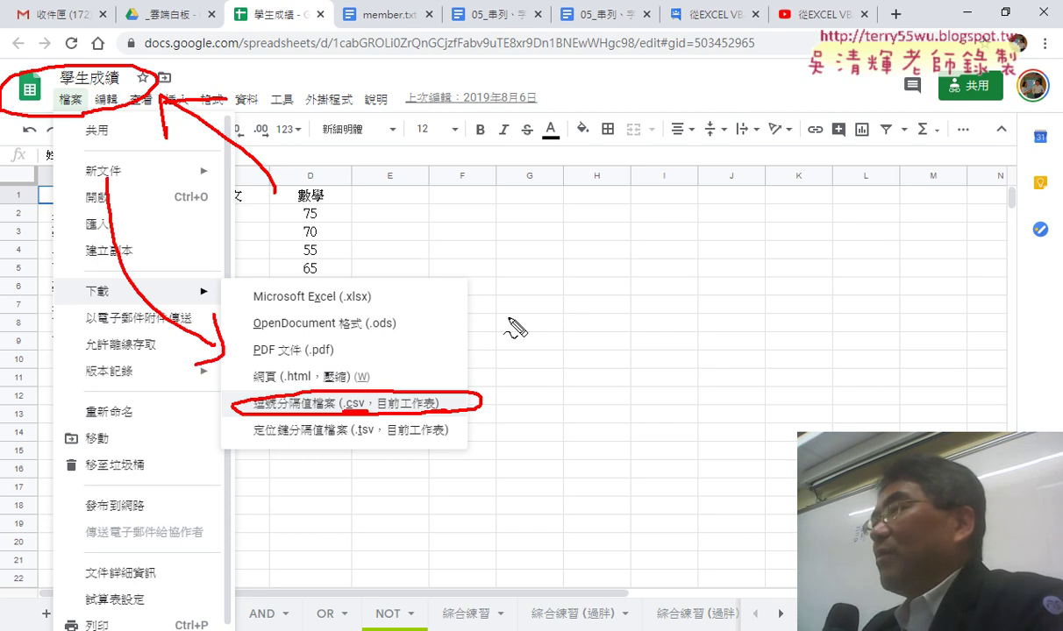
{"action": "left_click_drag", "start_coordinate": [513, 320], "coordinate": [579, 307]}
{"action": "left_click_drag", "start_coordinate": [486, 360], "coordinate": [564, 368]}
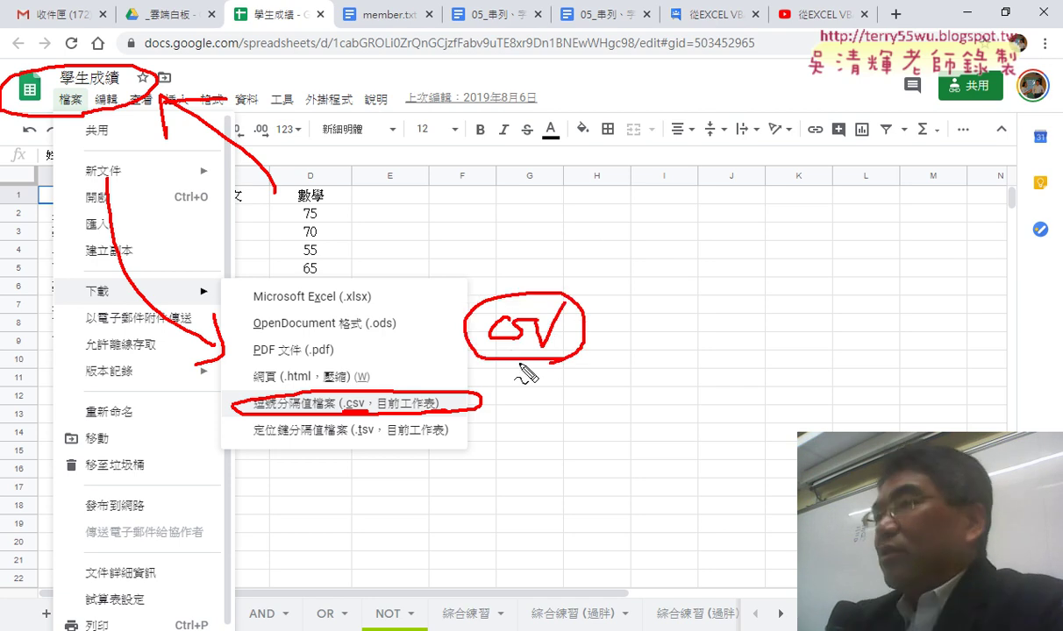
{"action": "key", "text": "Escape"}
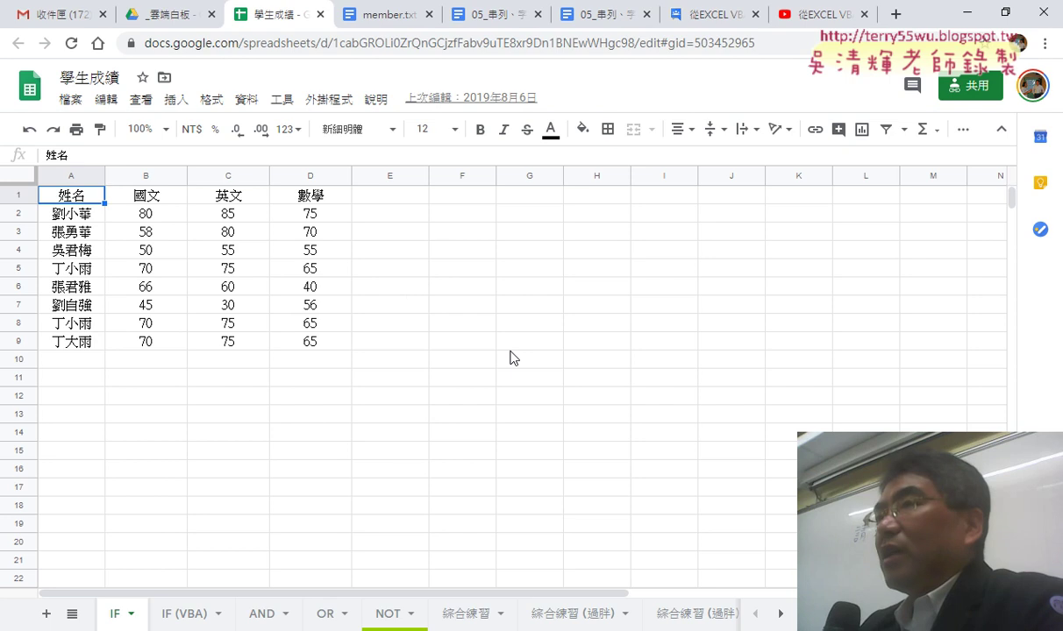
- Download the IF sheet as 學生成績 - IF.csv and show it in its folder
{"action": "left_click", "coordinate": [71, 99]}
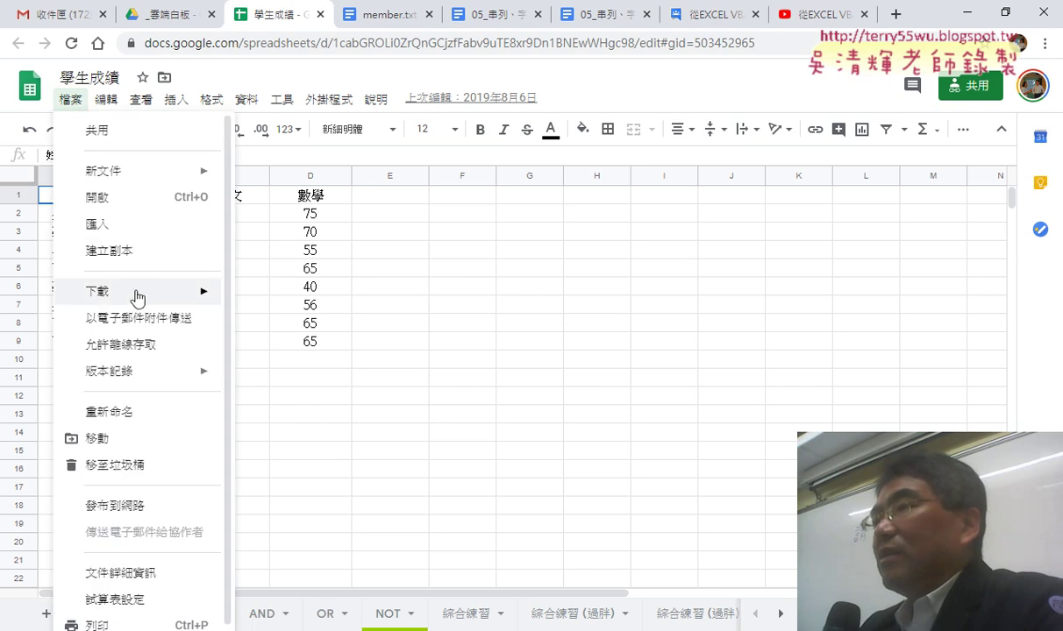
{"action": "mouse_move", "coordinate": [137, 291]}
{"action": "left_click", "coordinate": [366, 389]}
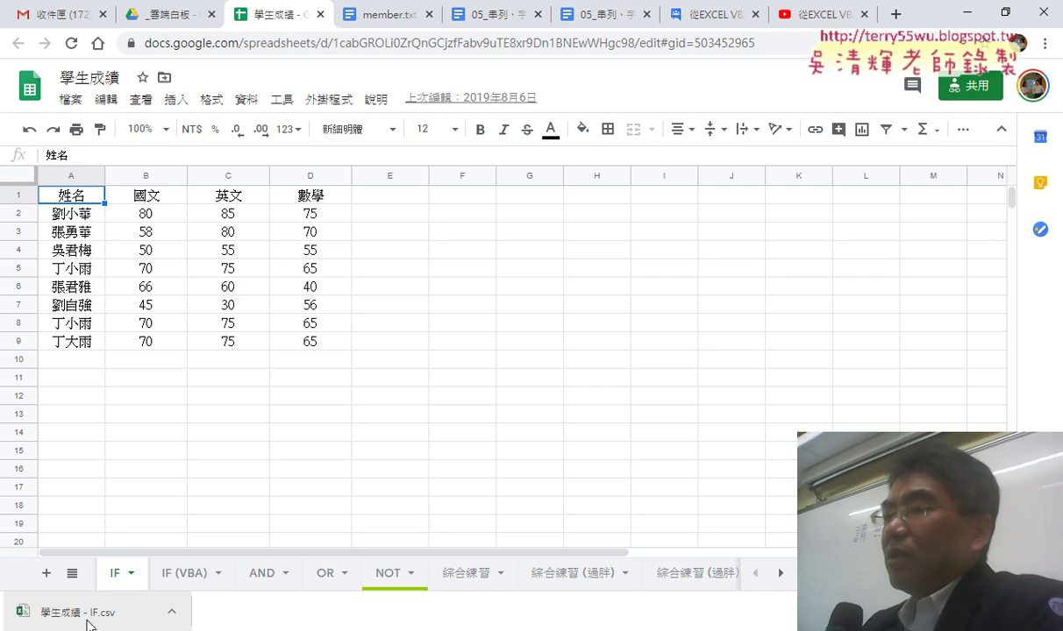
{"action": "left_click", "coordinate": [175, 616]}
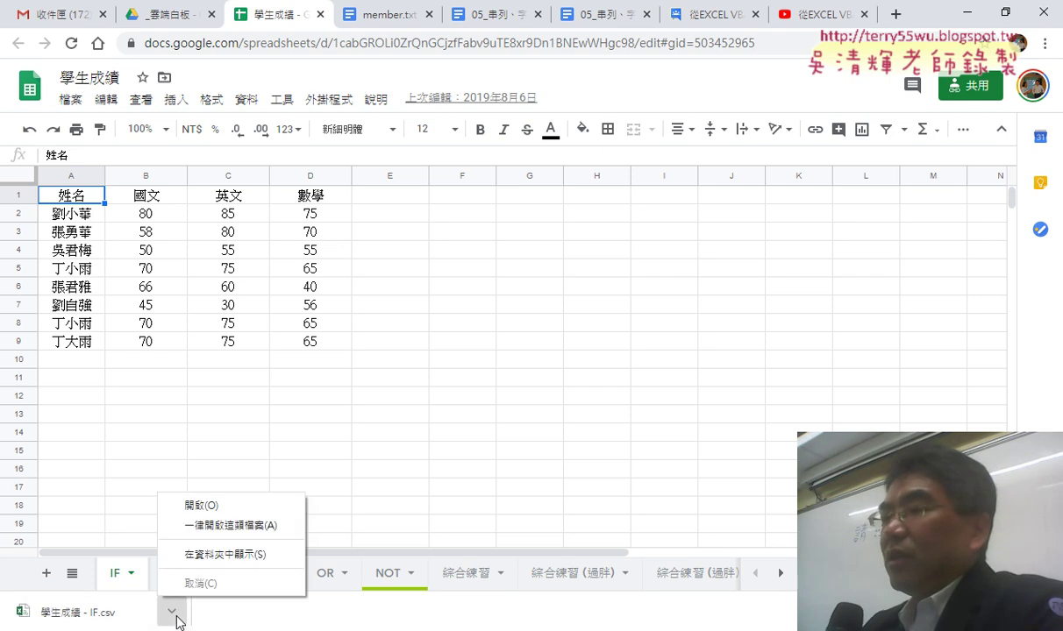
{"action": "left_click", "coordinate": [226, 554]}
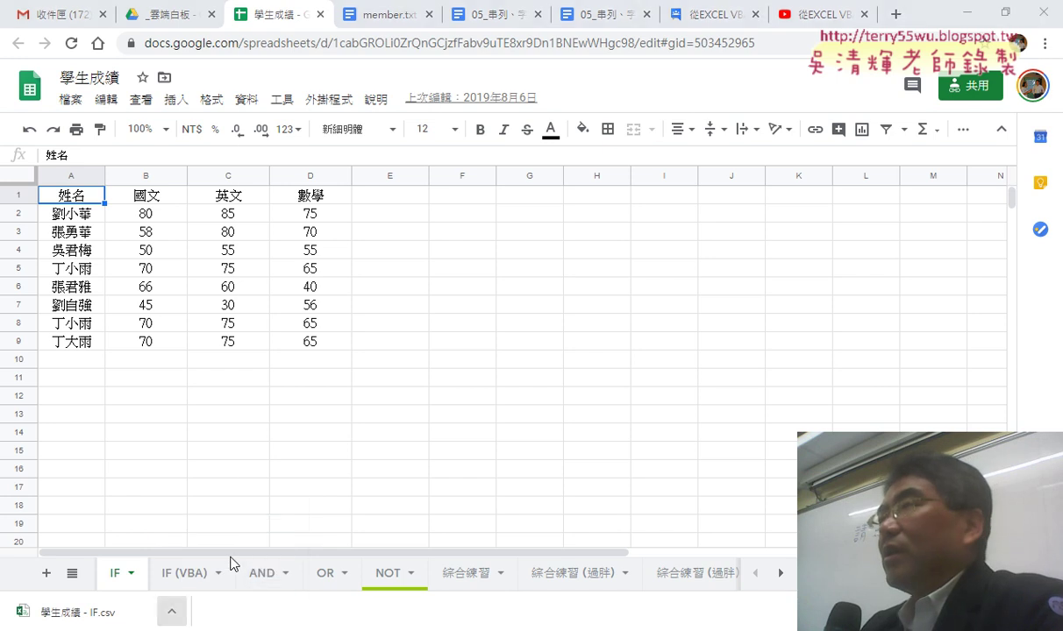
- Check the Downloads path, then load 學生成績 - IF.csv into Excel, where its Chinese text appears garbled
{"action": "left_click", "coordinate": [622, 61]}
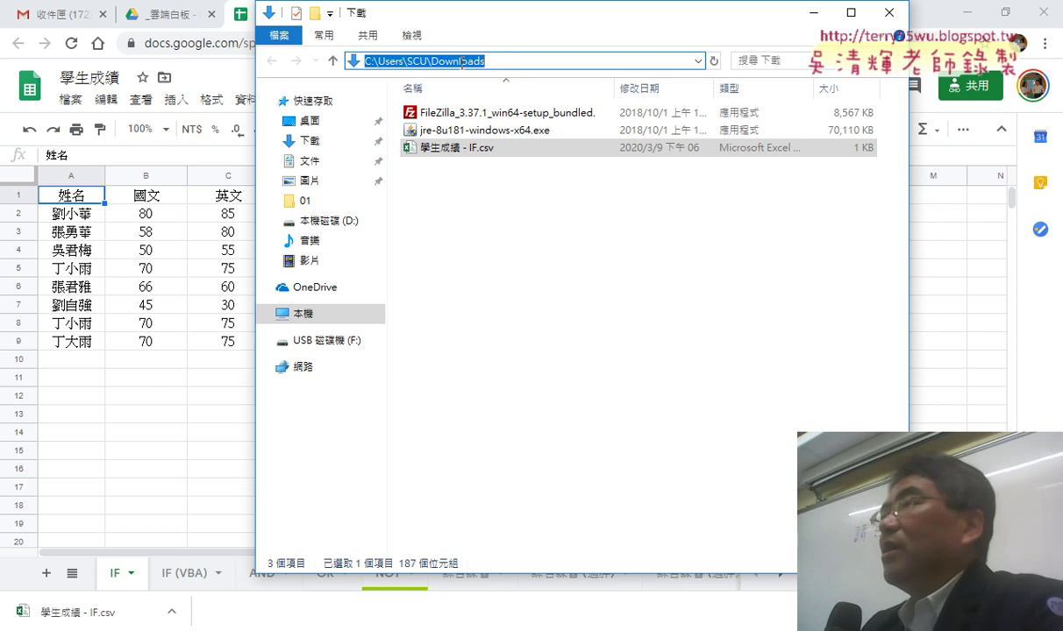
{"action": "left_click", "coordinate": [484, 149]}
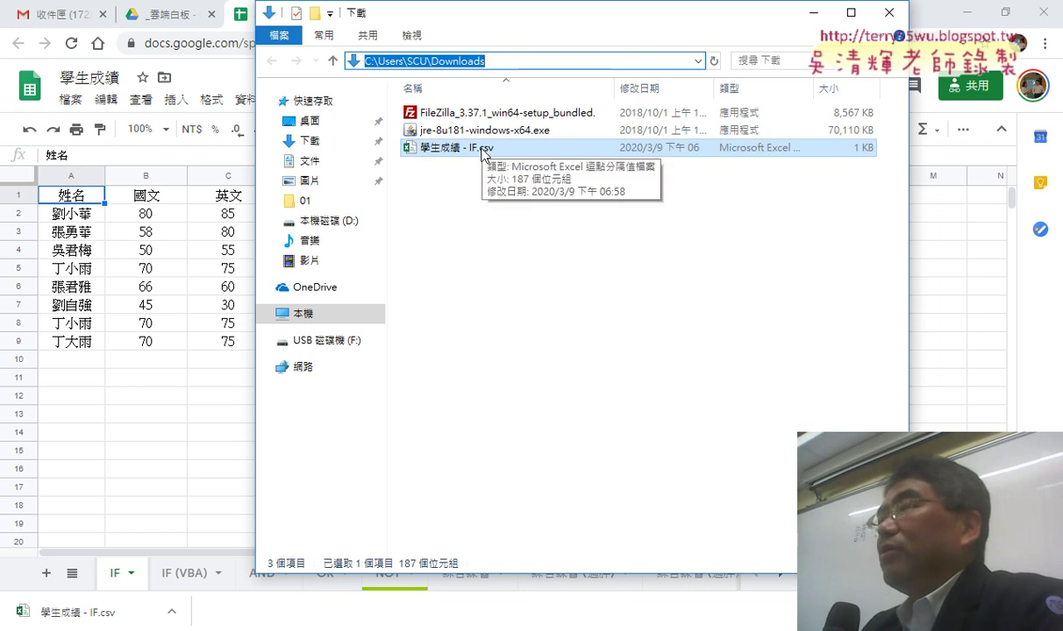
{"action": "double_click", "coordinate": [484, 149]}
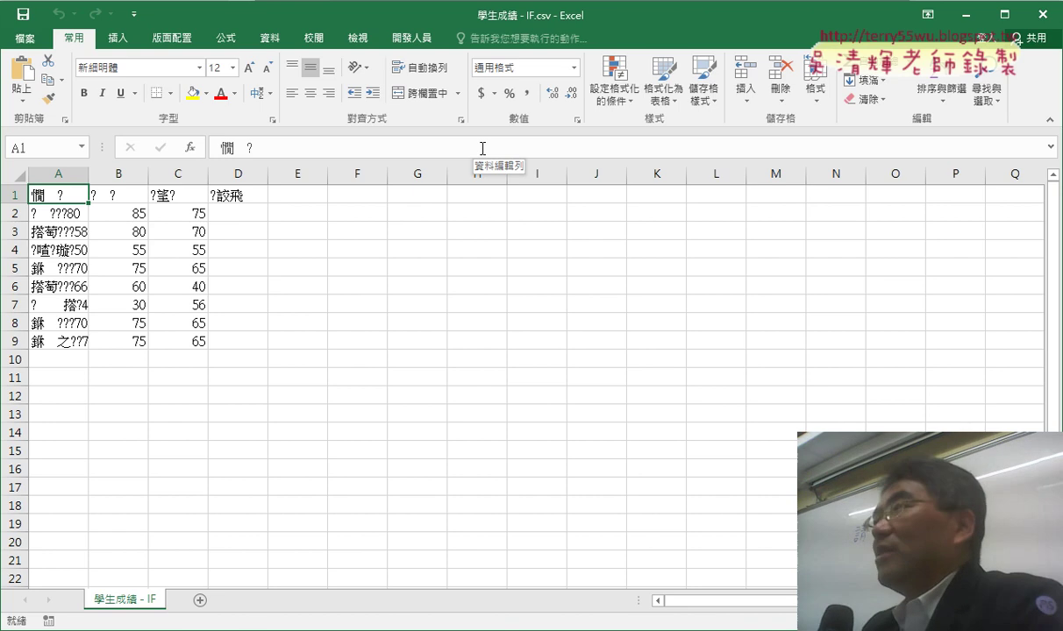
- Close Excel and open 學生成績 - IF.csv with Notepad instead
{"action": "left_click", "coordinate": [1042, 18]}
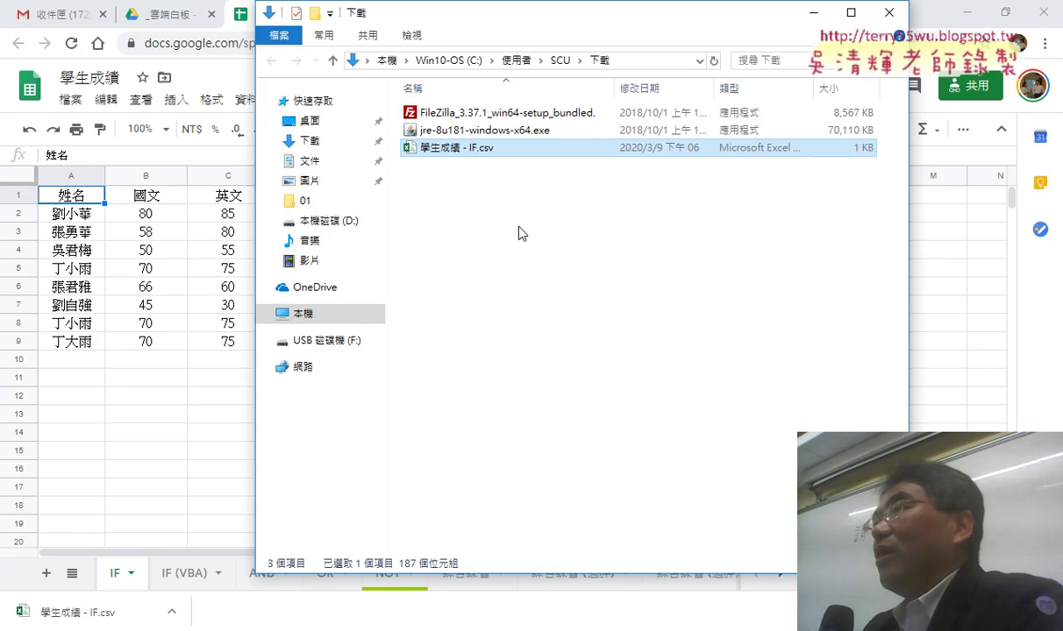
{"action": "right_click", "coordinate": [500, 146]}
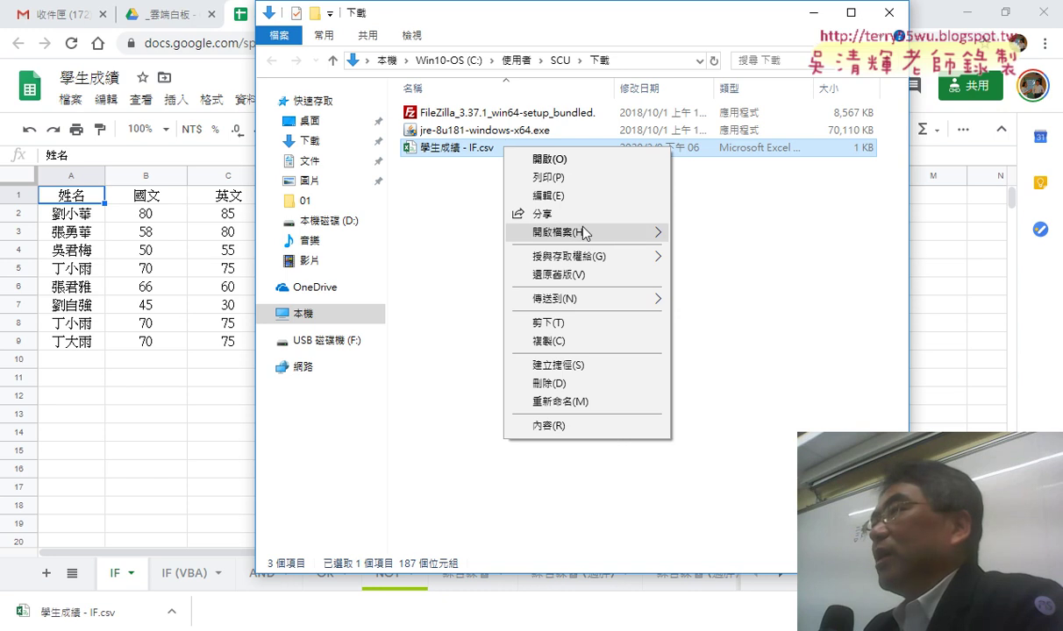
{"action": "mouse_move", "coordinate": [579, 232]}
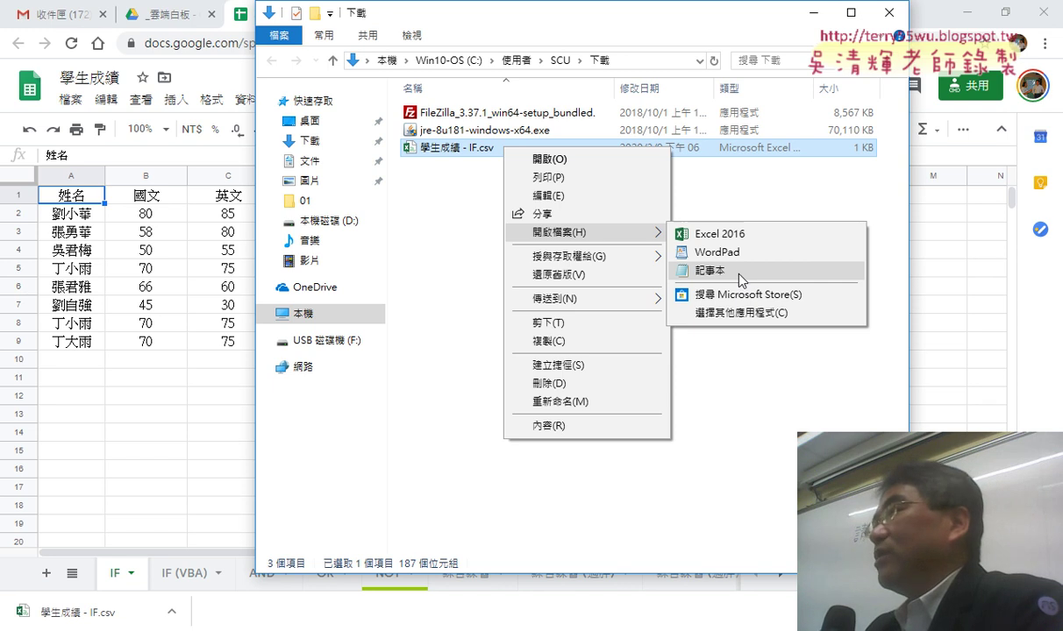
{"action": "left_click", "coordinate": [740, 279]}
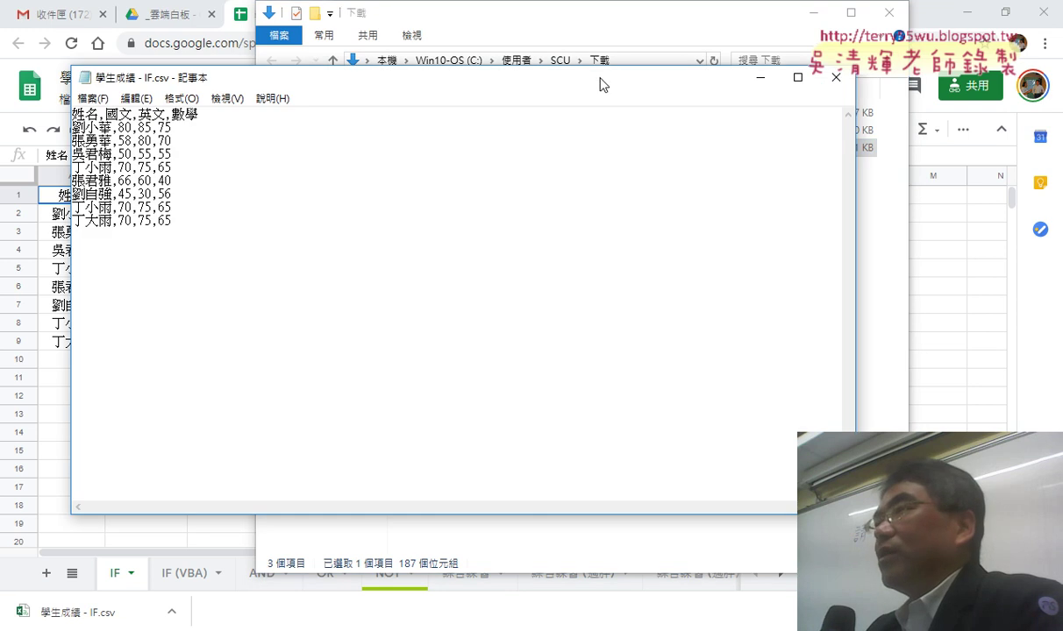
- Resize Notepad beside the file list and point out the comma separating 姓名 and 國文
{"action": "left_click_drag", "start_coordinate": [601, 84], "coordinate": [680, 102]}
{"action": "left_click_drag", "start_coordinate": [935, 270], "coordinate": [494, 273]}
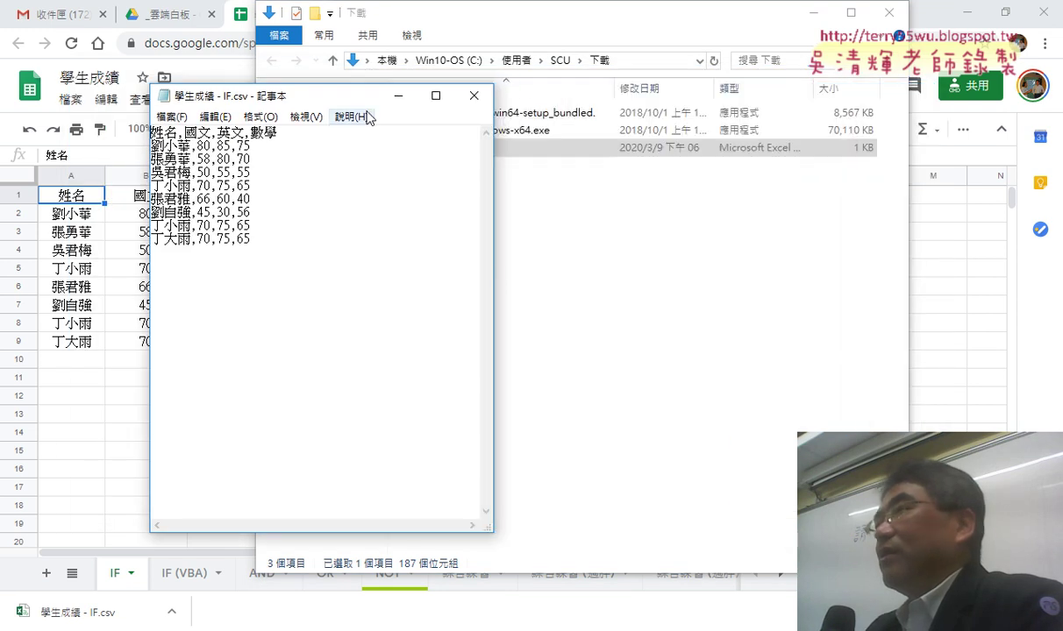
{"action": "left_click_drag", "start_coordinate": [354, 97], "coordinate": [645, 178]}
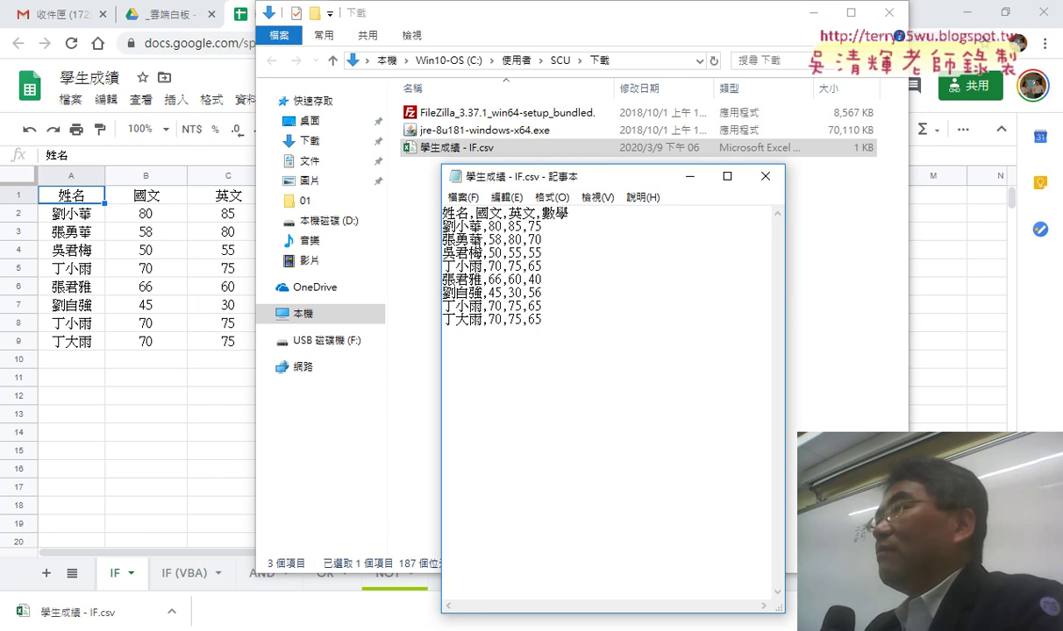
{"action": "left_click_drag", "start_coordinate": [469, 213], "coordinate": [476, 213]}
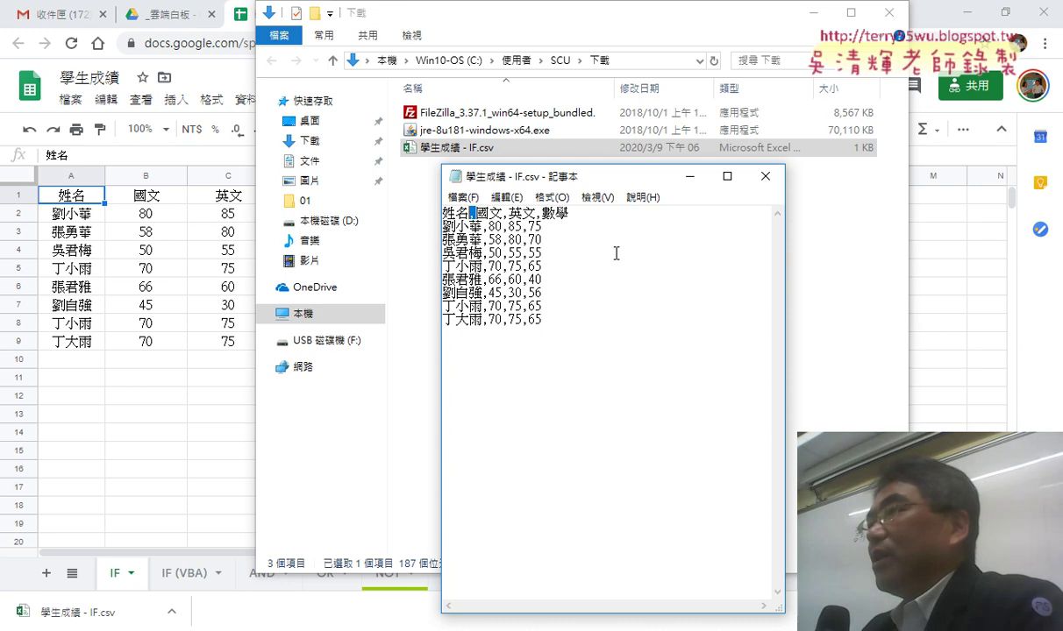
- Save 學生成績 - IF.csv again with ANSI encoding, replacing the original file
{"action": "left_click", "coordinate": [462, 197]}
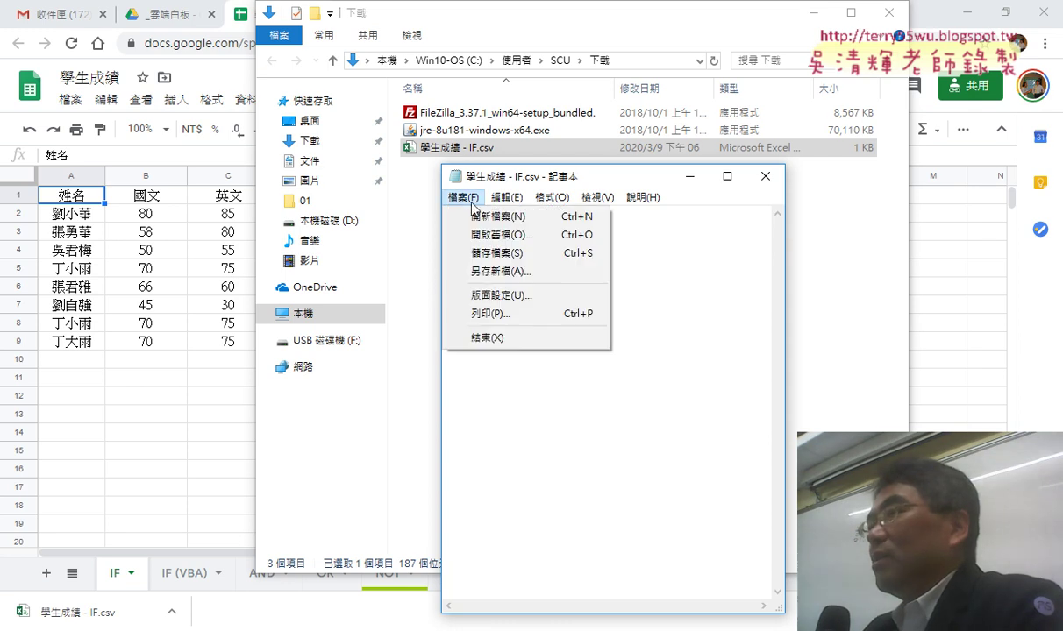
{"action": "left_click", "coordinate": [495, 271]}
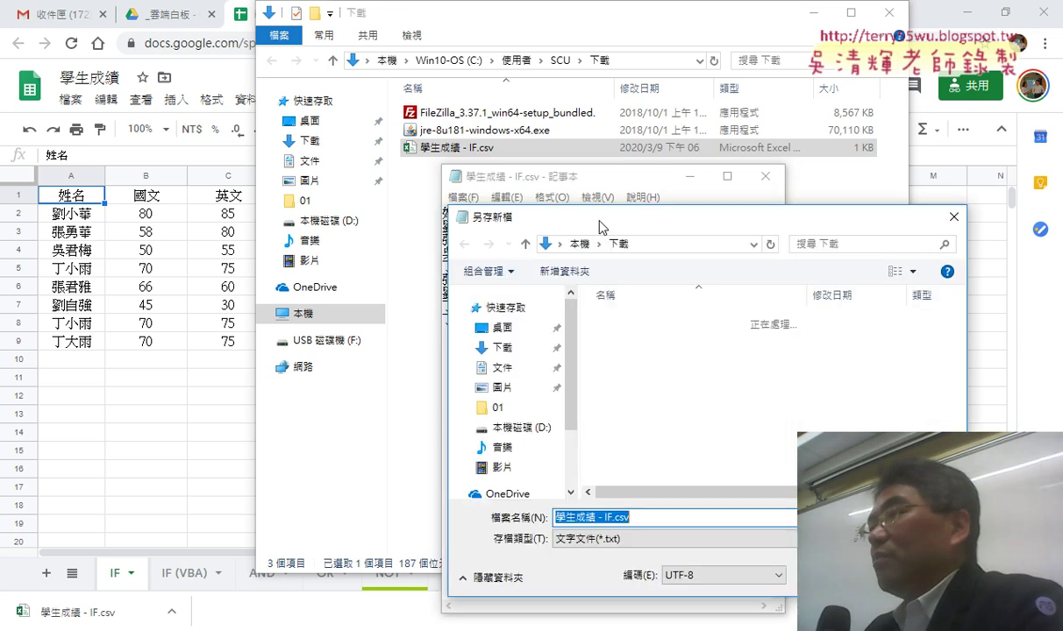
{"action": "left_click_drag", "start_coordinate": [602, 227], "coordinate": [604, 188]}
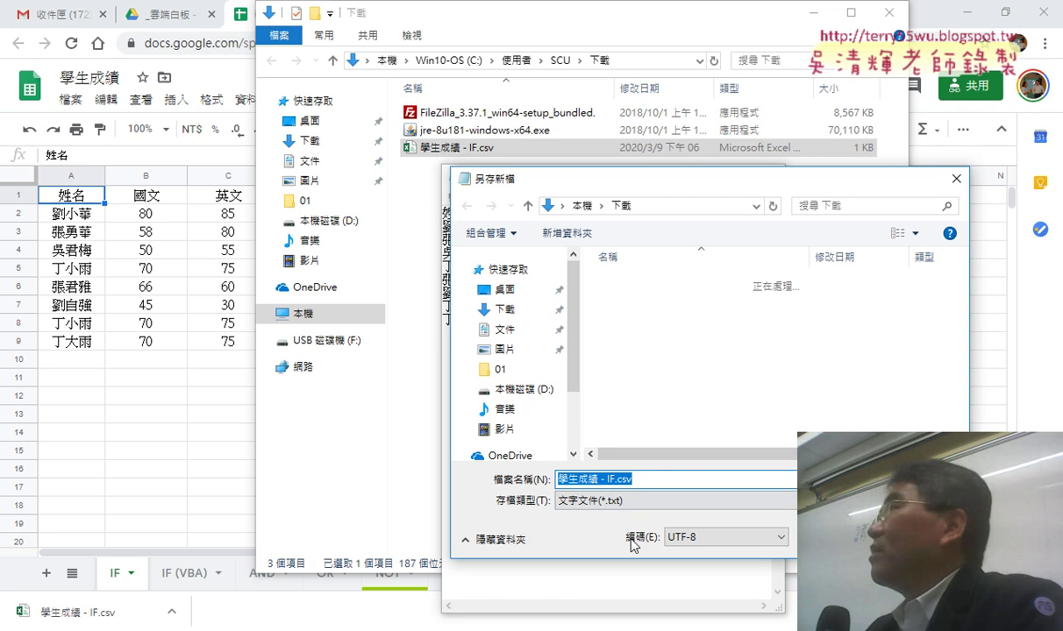
{"action": "left_click", "coordinate": [724, 538]}
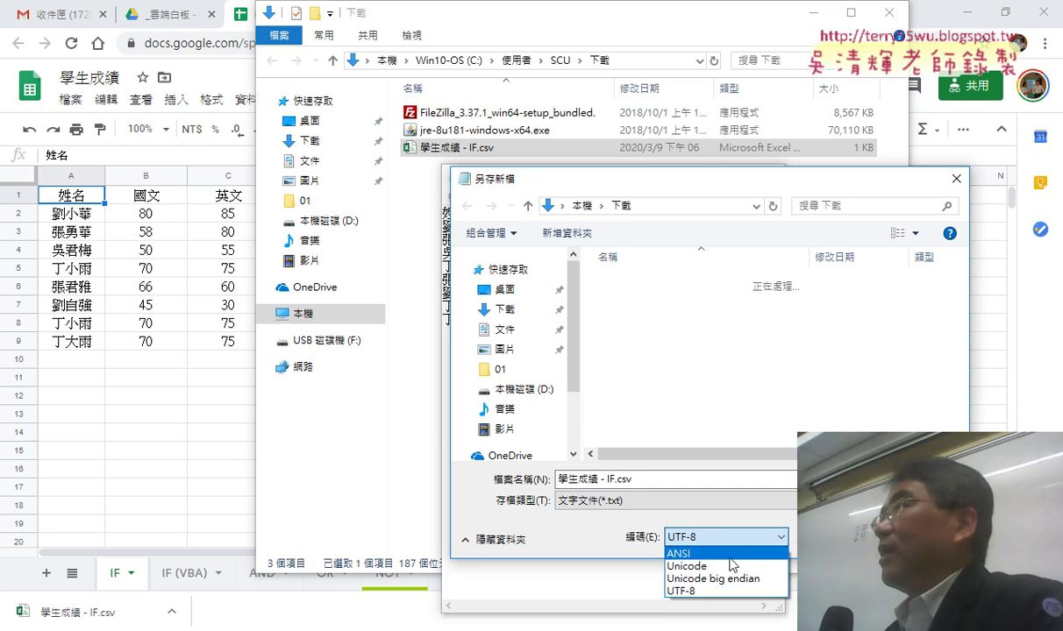
{"action": "left_click", "coordinate": [726, 553]}
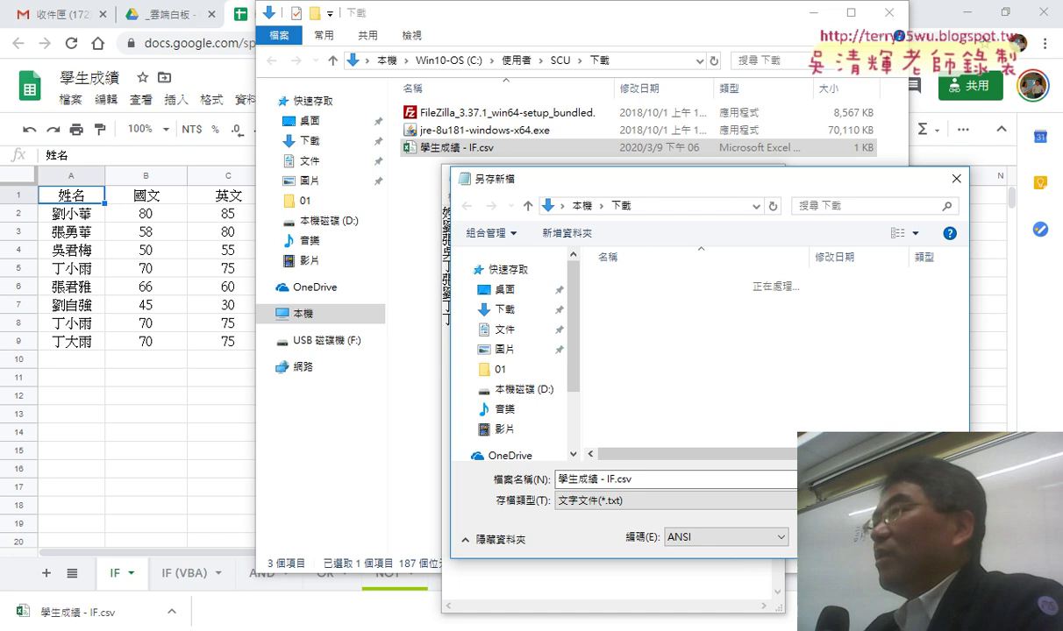
{"action": "key", "text": "Return"}
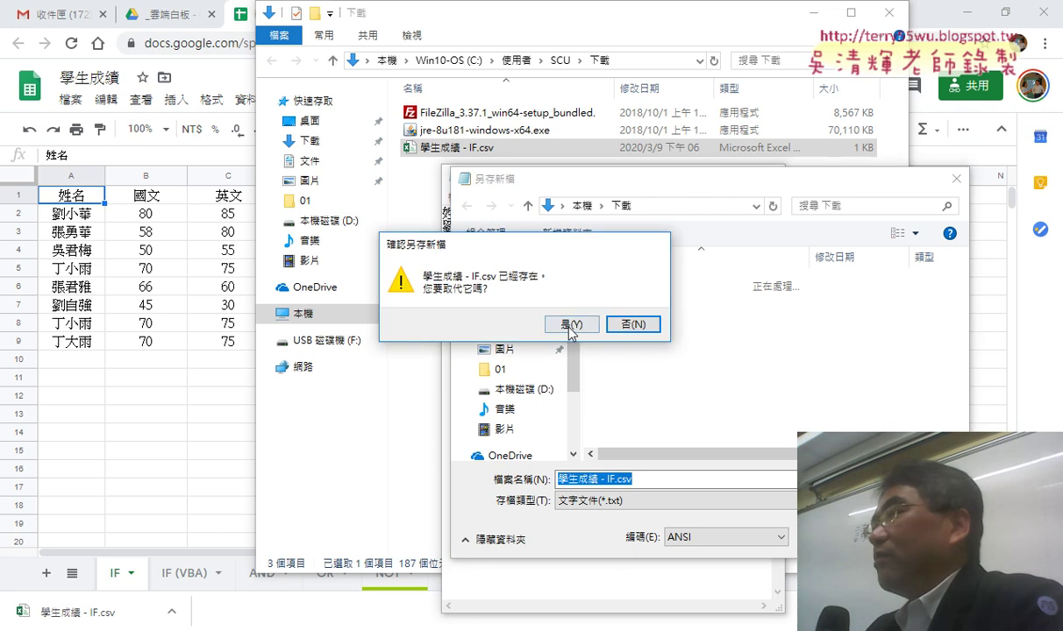
{"action": "left_click", "coordinate": [571, 324]}
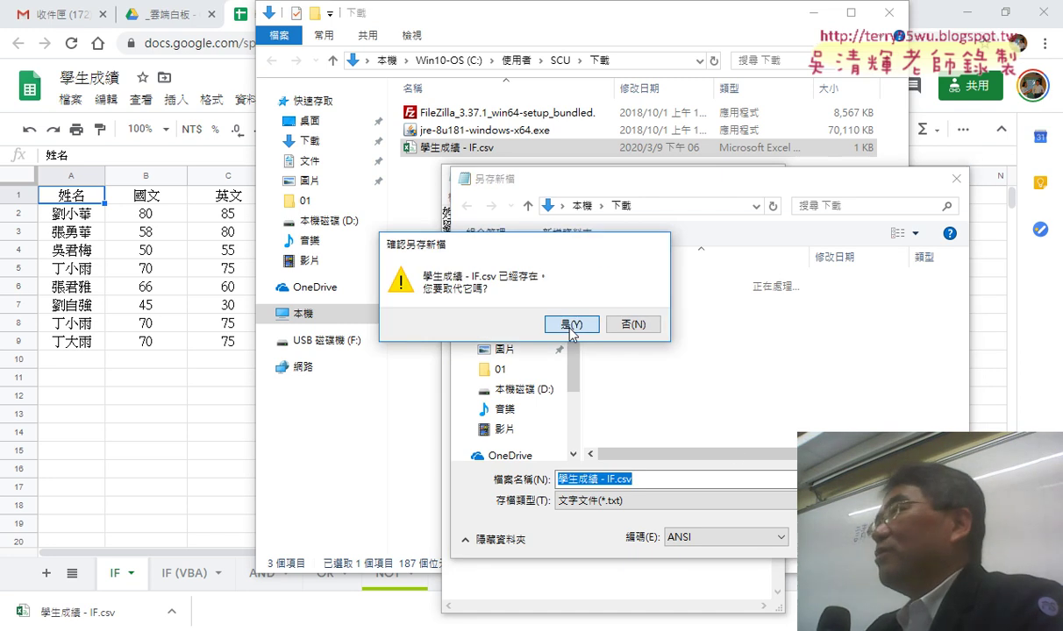
{"action": "left_click", "coordinate": [571, 325]}
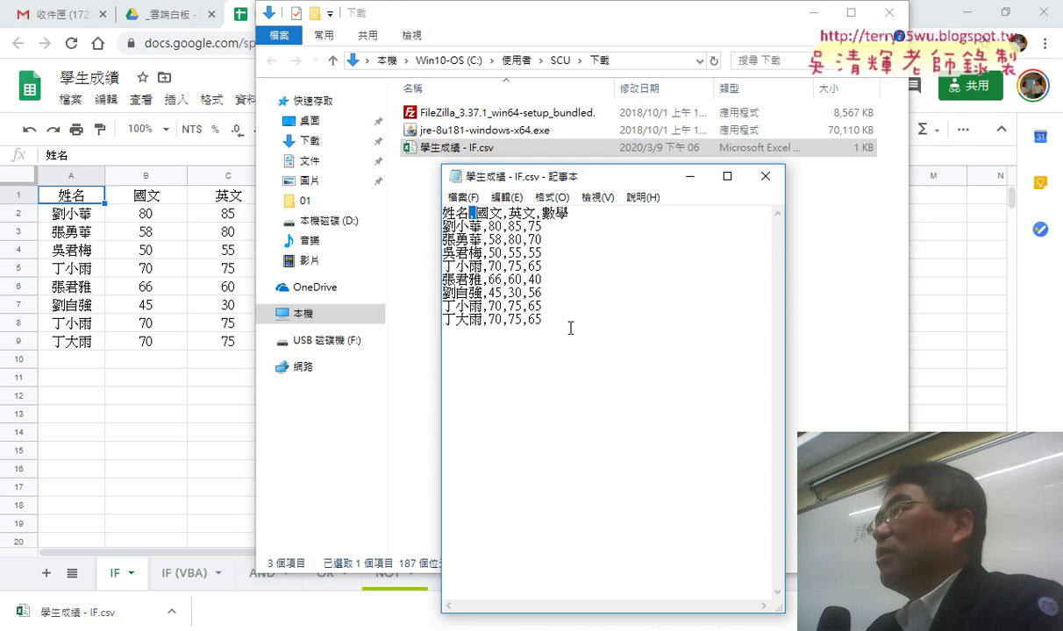
- Close Notepad, reopen the ANSI CSV in Excel, and select A1:D9 to verify the Chinese text
{"action": "left_click", "coordinate": [767, 186]}
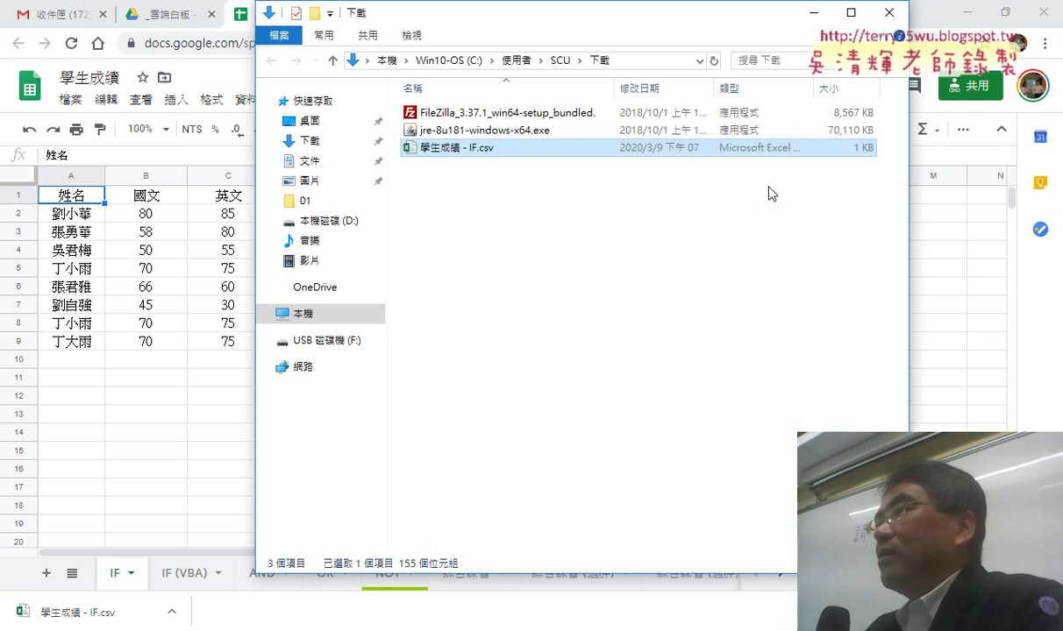
{"action": "double_click", "coordinate": [657, 155]}
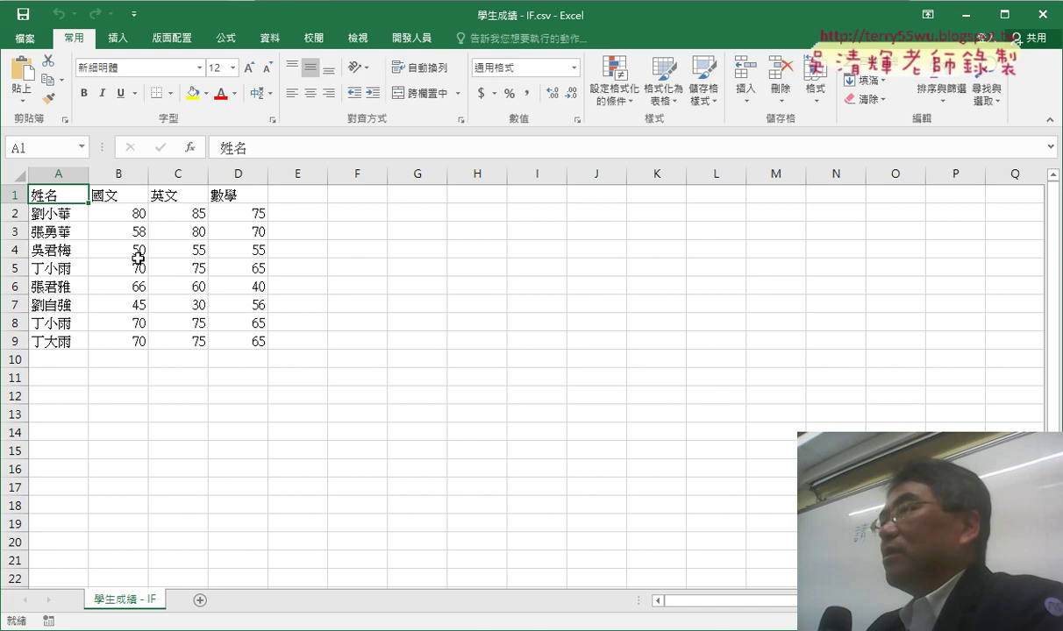
{"action": "left_click_drag", "start_coordinate": [69, 195], "coordinate": [267, 346]}
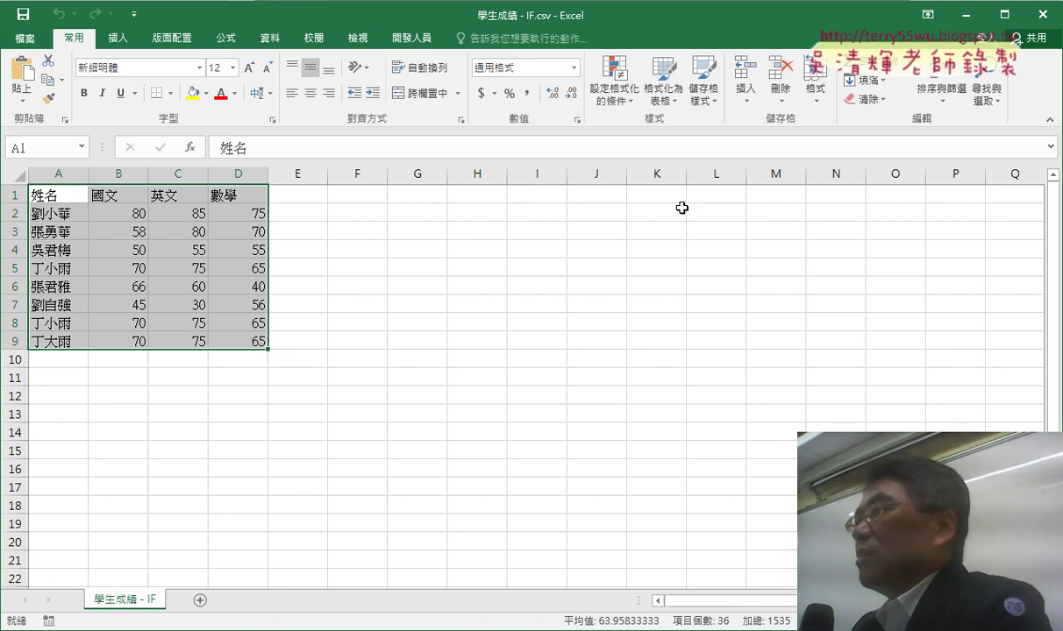
- Close Excel and open the score CSV in Notepad again
{"action": "left_click", "coordinate": [1052, 21]}
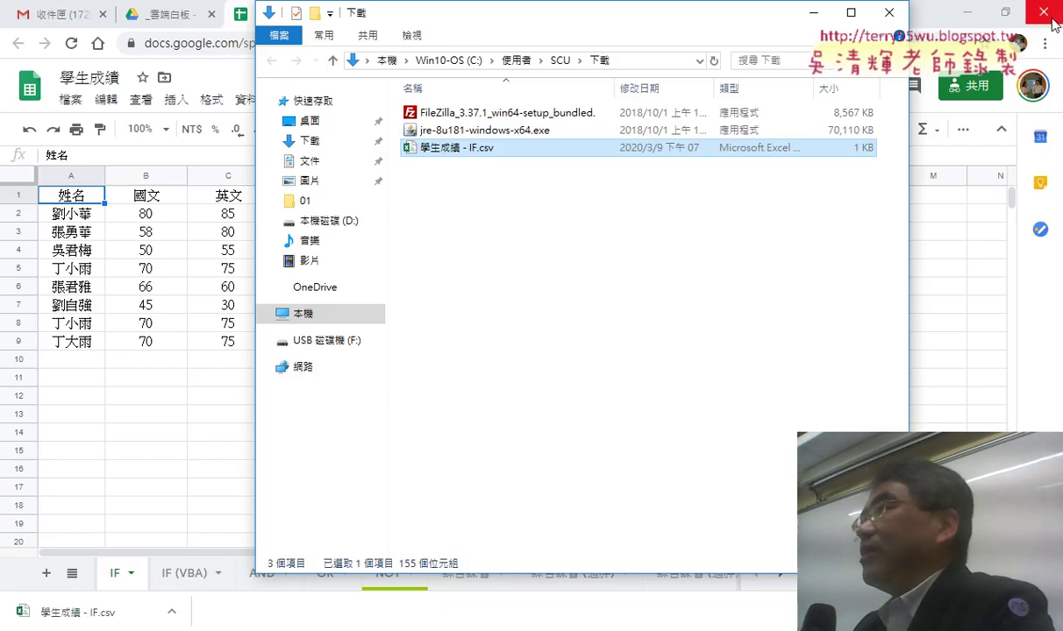
{"action": "right_click", "coordinate": [464, 156]}
{"action": "mouse_move", "coordinate": [519, 235]}
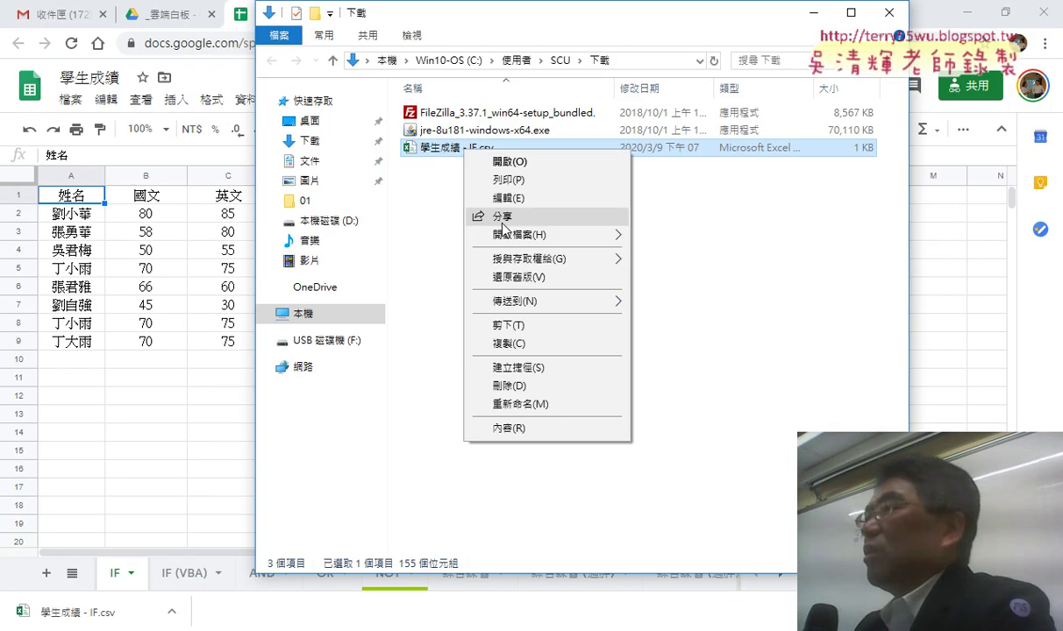
{"action": "left_click", "coordinate": [673, 274]}
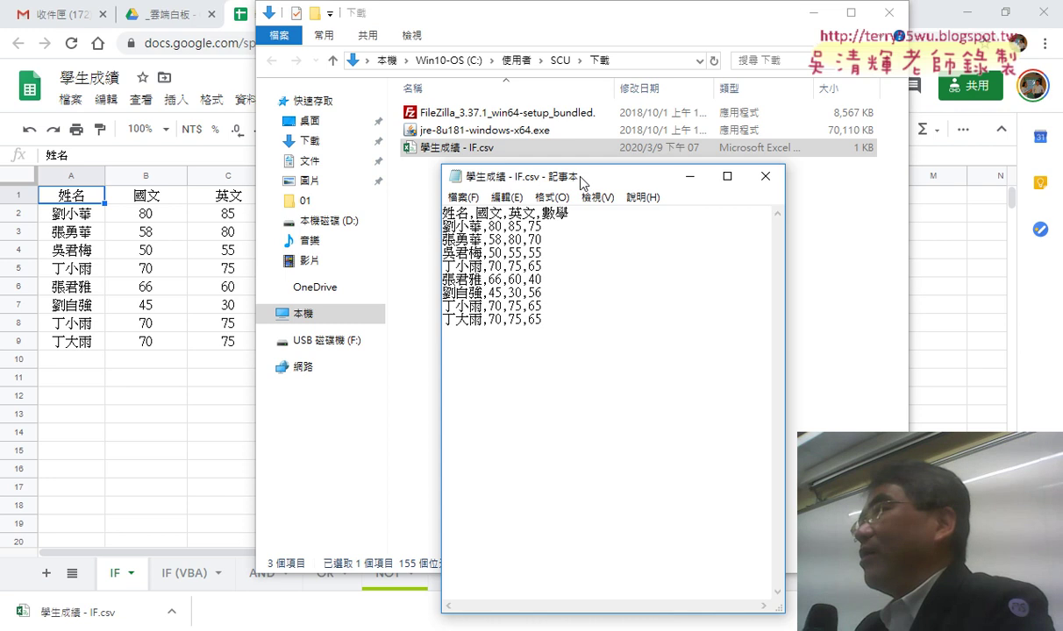
{"action": "left_click_drag", "start_coordinate": [583, 182], "coordinate": [671, 70]}
- Save 學生成績 - IF.csv with UTF-8 encoding, overwriting the existing file
{"action": "left_click", "coordinate": [551, 85]}
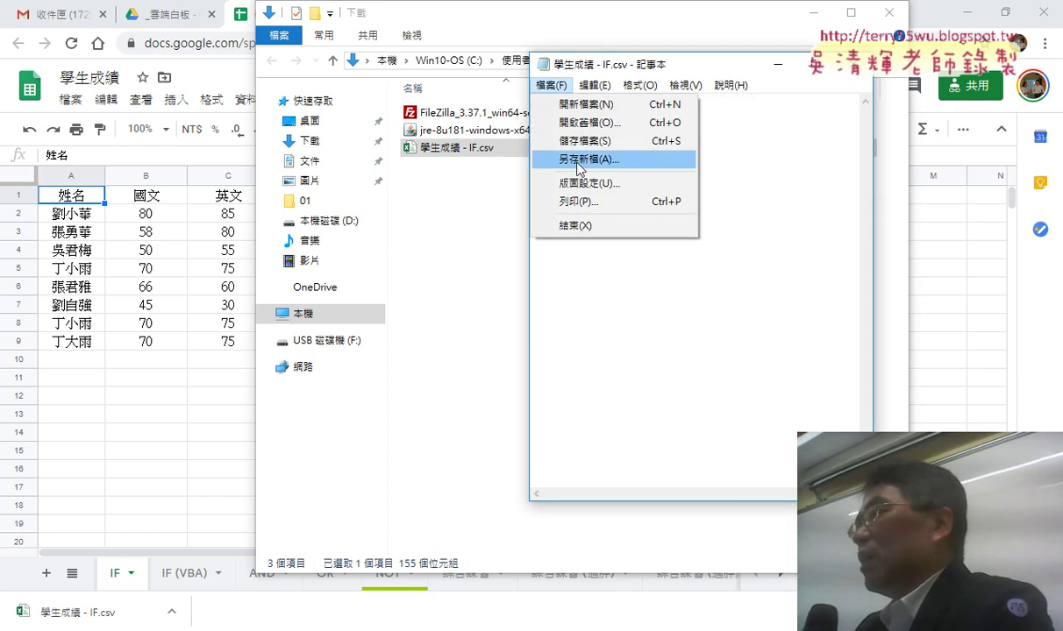
{"action": "left_click", "coordinate": [578, 160]}
{"action": "left_click", "coordinate": [668, 410]}
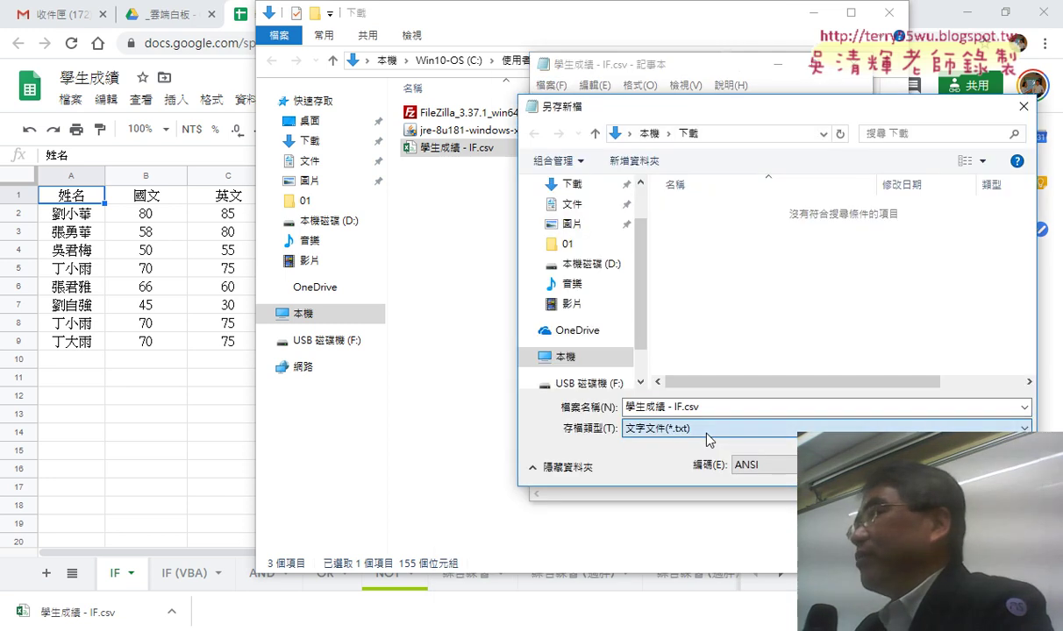
{"action": "left_click", "coordinate": [779, 465]}
{"action": "left_click", "coordinate": [762, 524]}
{"action": "left_click", "coordinate": [921, 493]}
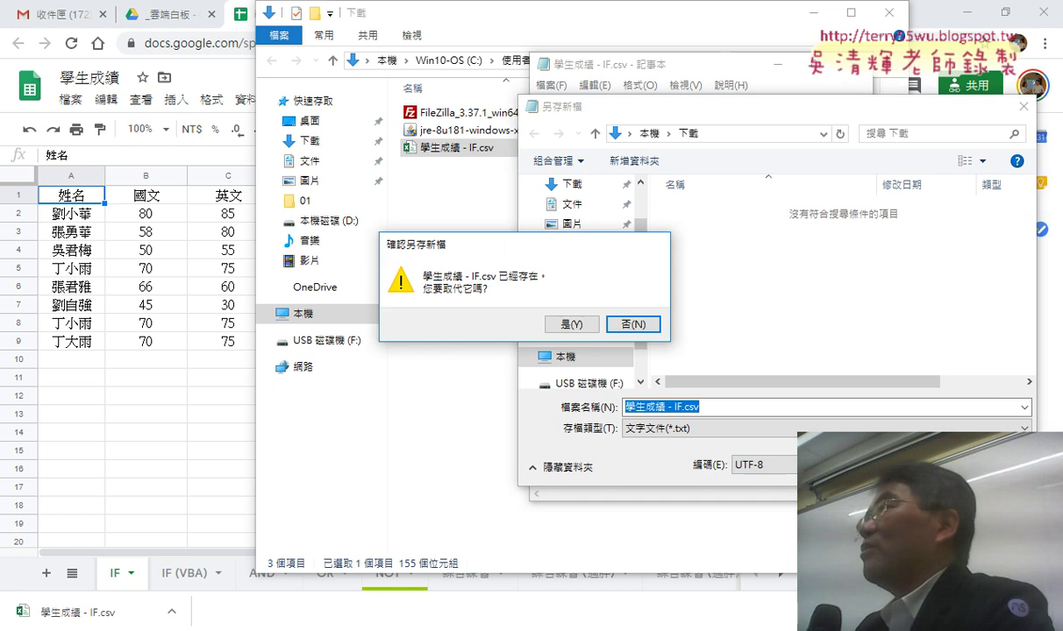
{"action": "left_click", "coordinate": [570, 325]}
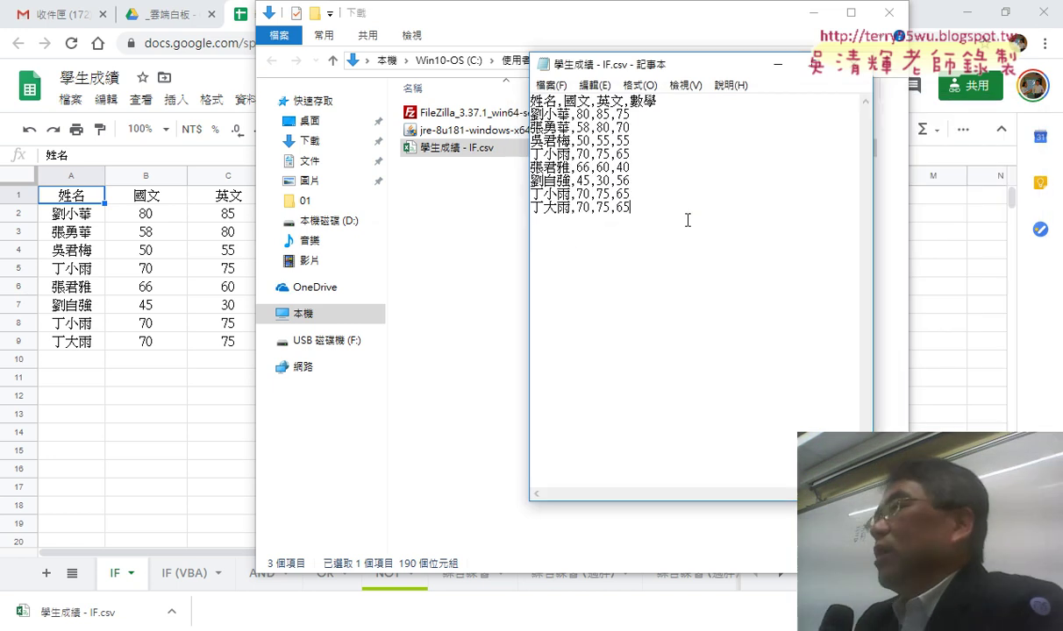
- Select the file's text, then close Notepad and Explorer to return to the browser
{"action": "key", "text": "shift+Up"}
{"action": "key", "text": "shift+Up"}
{"action": "key", "text": "shift+Up"}
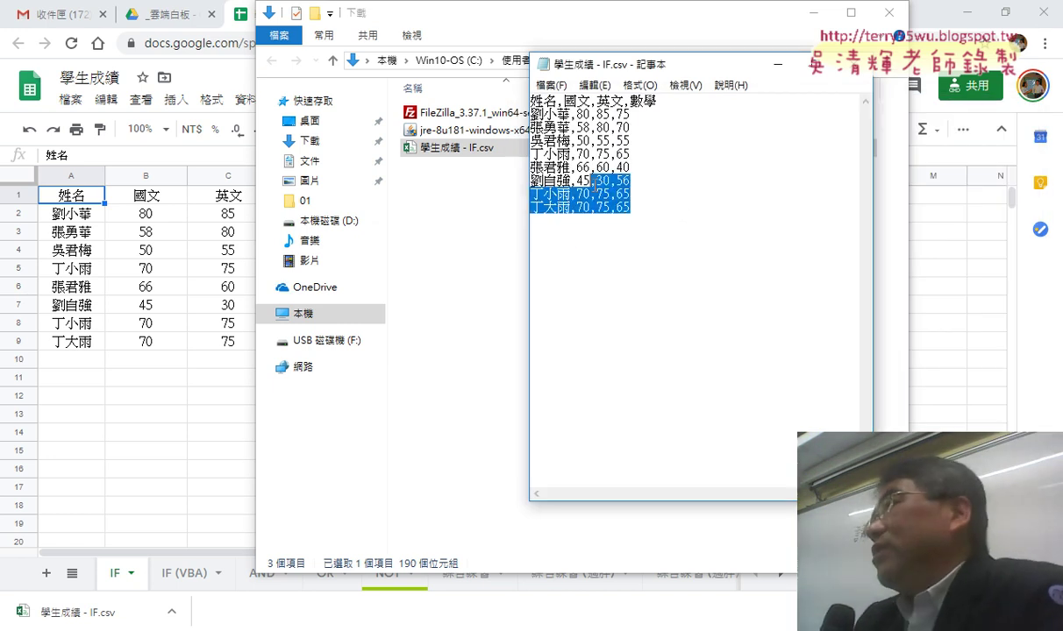
{"action": "key", "text": "shift+Up"}
{"action": "key", "text": "shift+Up"}
{"action": "key", "text": "shift+Up"}
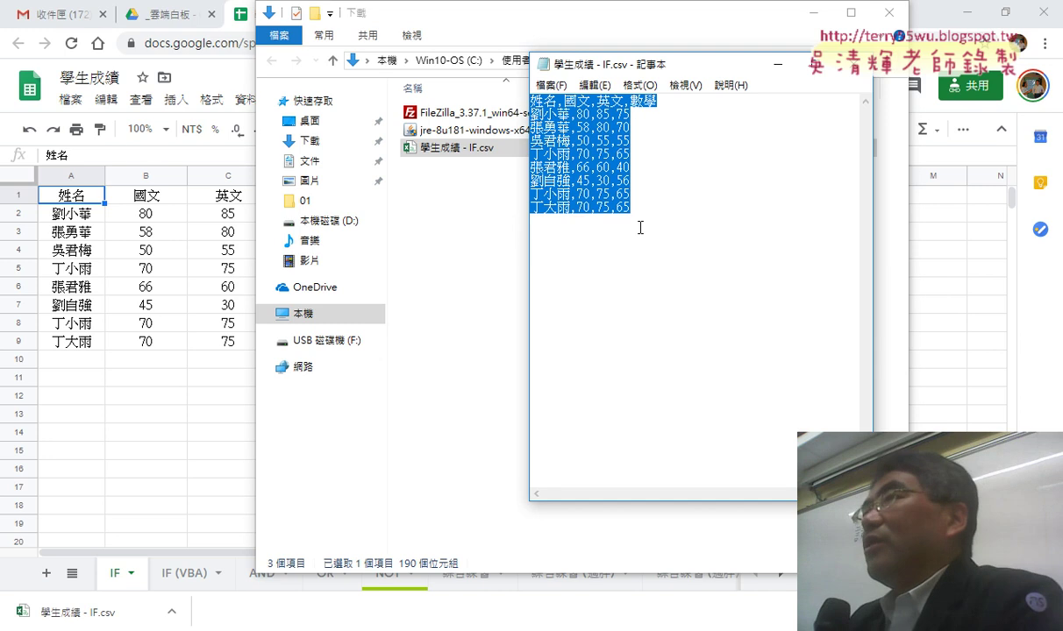
{"action": "left_click", "coordinate": [209, 70]}
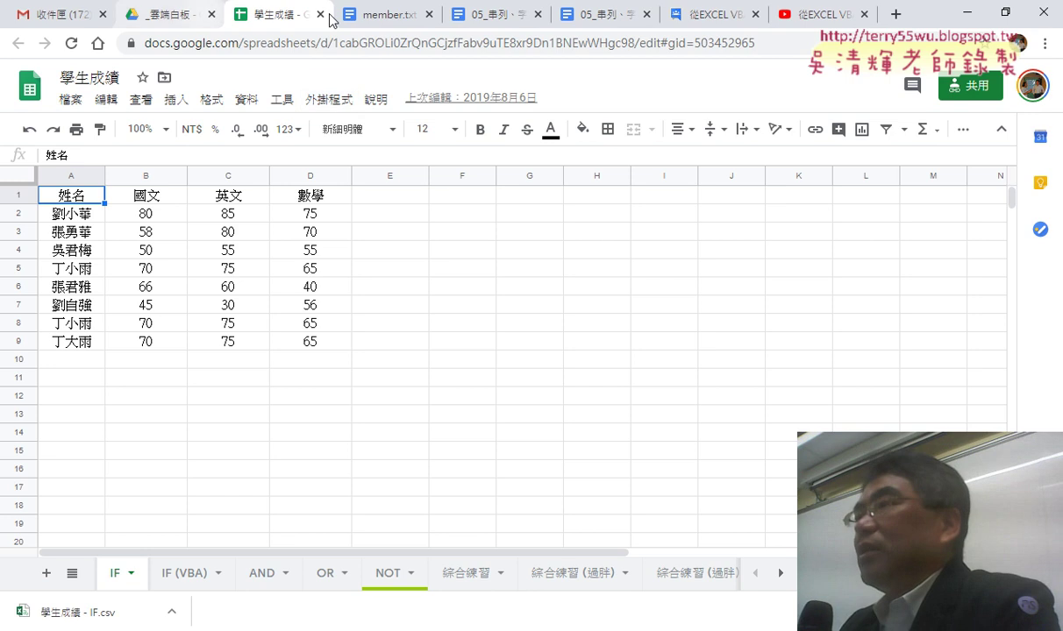
{"action": "left_click", "coordinate": [478, 14]}
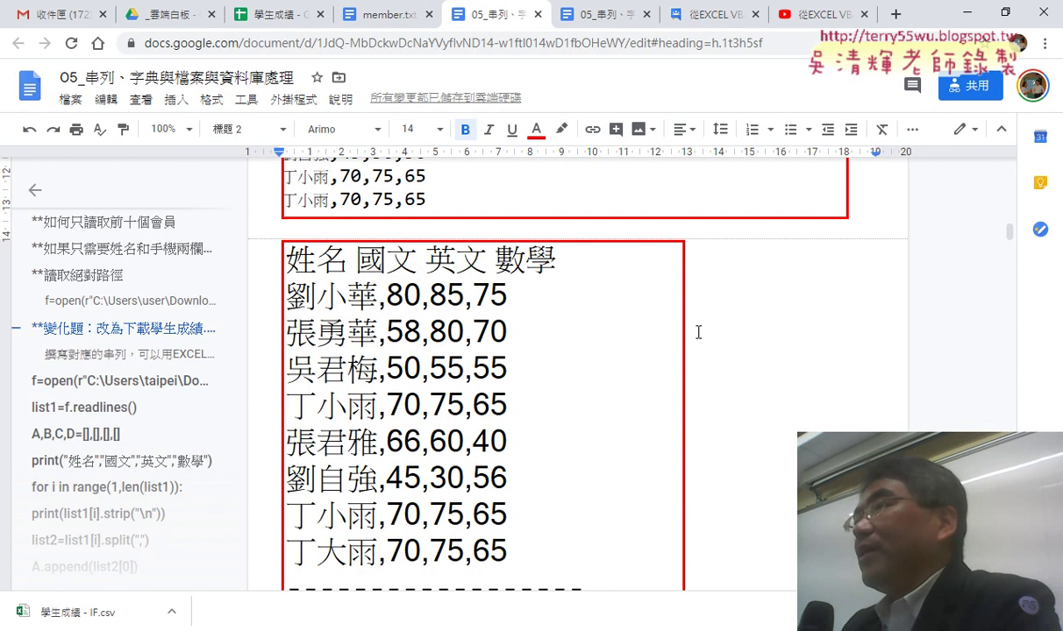
{"action": "scroll", "coordinate": [614, 307], "scroll_direction": "down", "scroll_amount": 1}
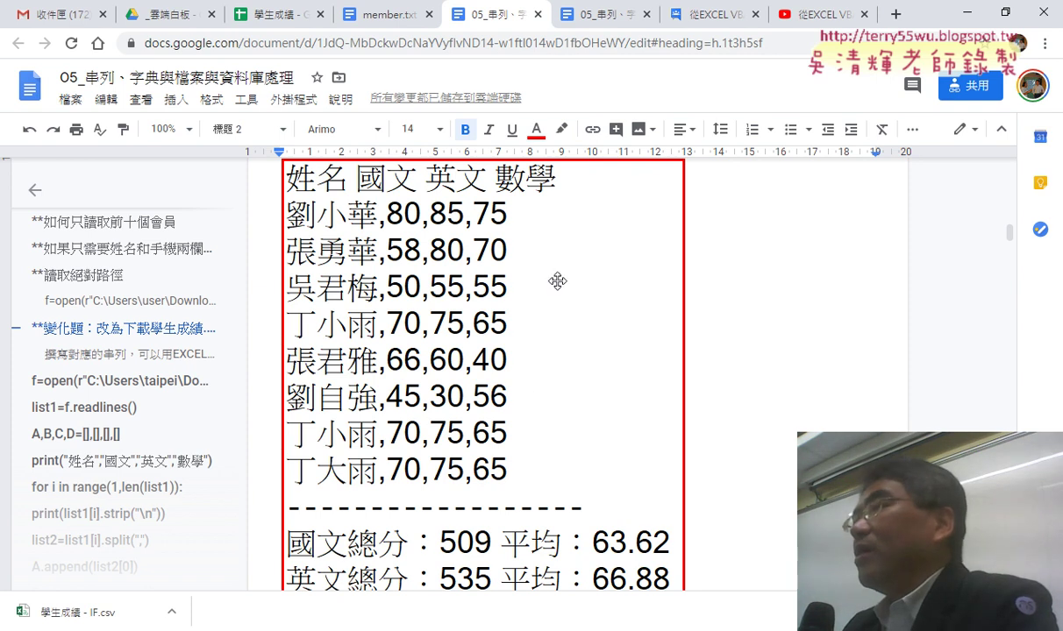
{"action": "scroll", "coordinate": [590, 463], "scroll_direction": "down", "scroll_amount": 1}
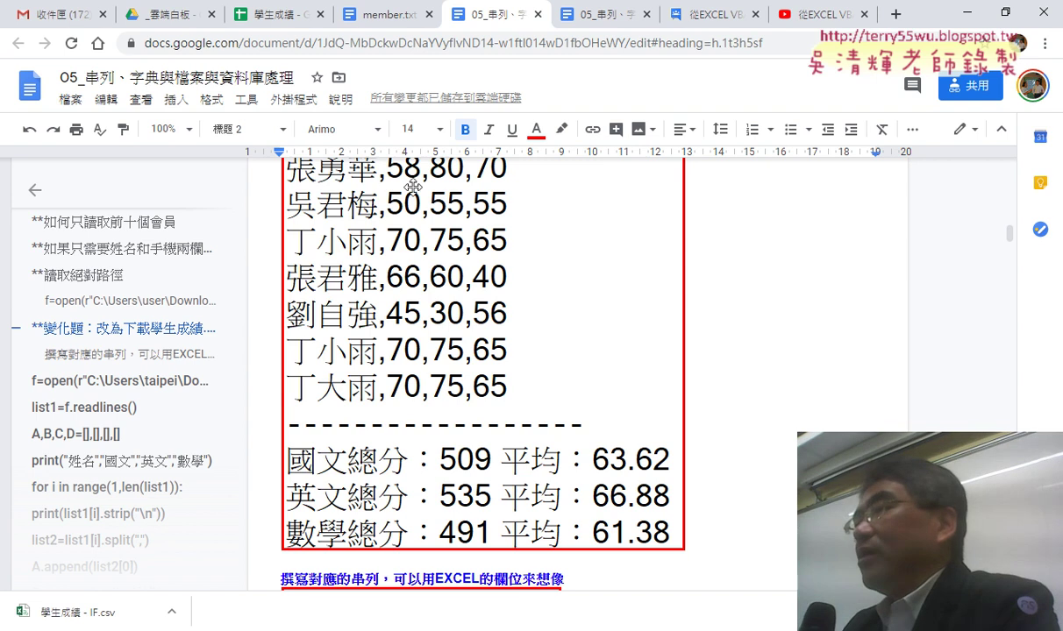
{"action": "scroll", "coordinate": [412, 187], "scroll_direction": "up", "scroll_amount": 1}
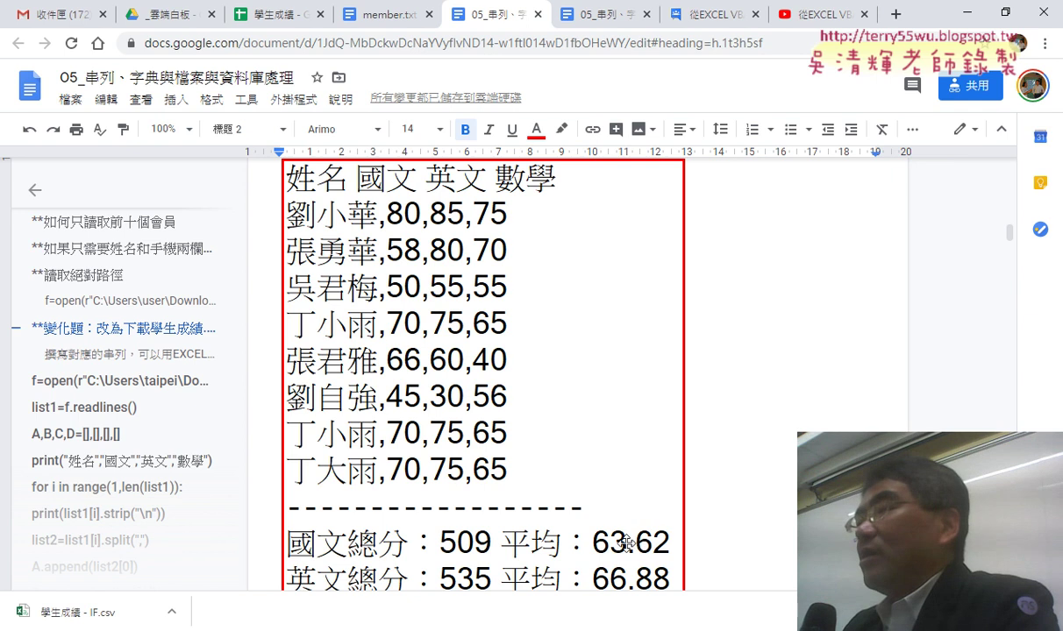
{"action": "scroll", "coordinate": [626, 544], "scroll_direction": "down", "scroll_amount": 1}
{"action": "scroll", "coordinate": [627, 543], "scroll_direction": "down", "scroll_amount": 1}
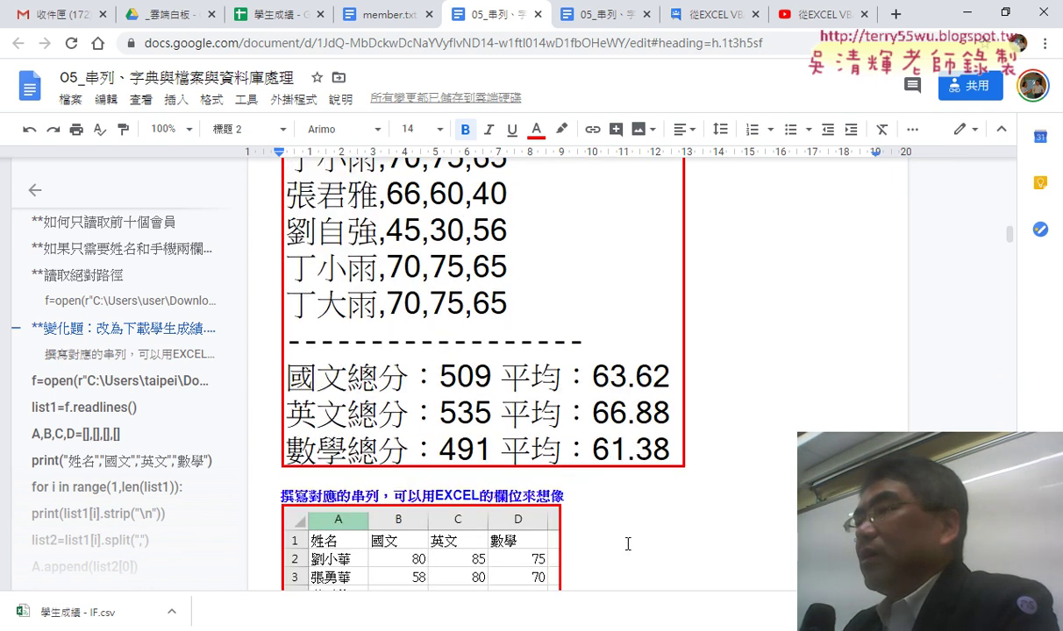
{"action": "scroll", "coordinate": [628, 543], "scroll_direction": "down", "scroll_amount": 1}
{"action": "scroll", "coordinate": [627, 544], "scroll_direction": "down", "scroll_amount": 2}
{"action": "scroll", "coordinate": [627, 543], "scroll_direction": "down", "scroll_amount": 2}
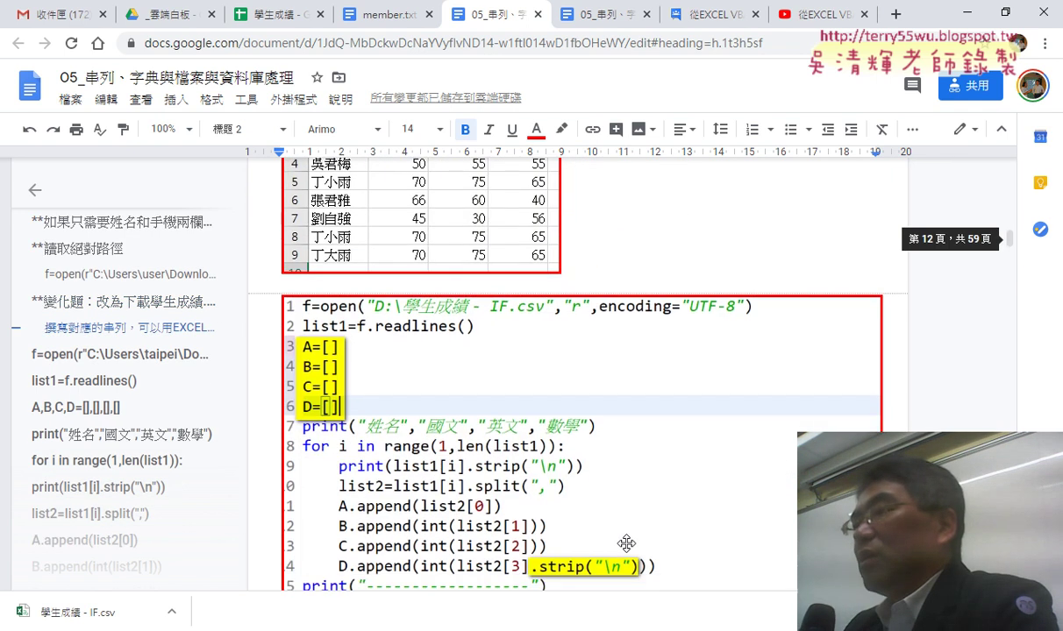
{"action": "scroll", "coordinate": [626, 544], "scroll_direction": "down", "scroll_amount": 5}
{"action": "scroll", "coordinate": [627, 543], "scroll_direction": "down", "scroll_amount": 1}
{"action": "scroll", "coordinate": [627, 543], "scroll_direction": "down", "scroll_amount": 1}
{"action": "scroll", "coordinate": [627, 544], "scroll_direction": "down", "scroll_amount": 2}
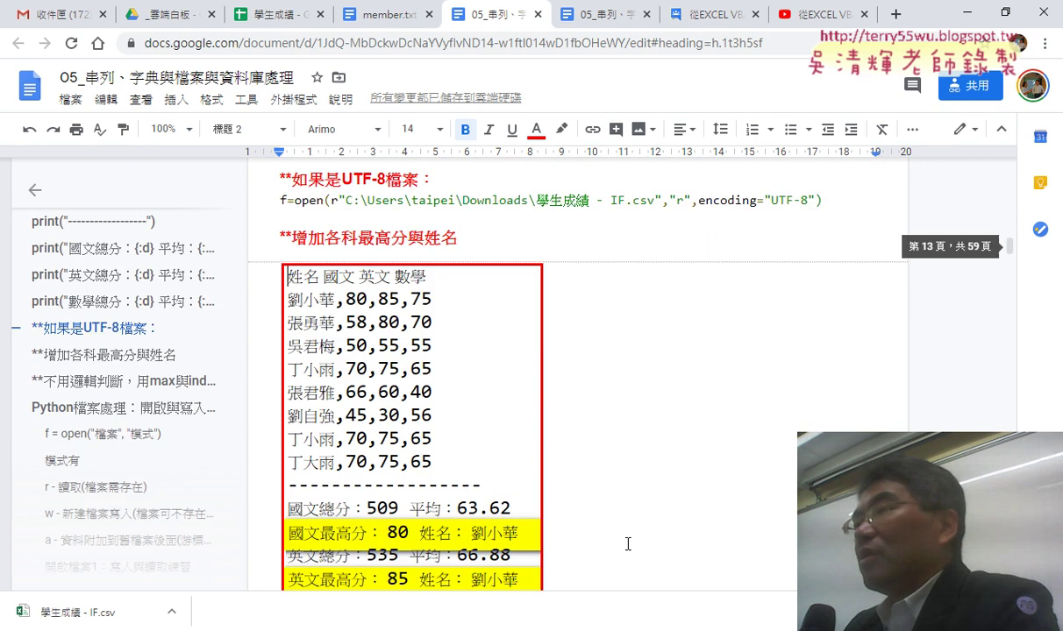
{"action": "scroll", "coordinate": [627, 544], "scroll_direction": "down", "scroll_amount": 1}
{"action": "scroll", "coordinate": [627, 542], "scroll_direction": "down", "scroll_amount": 1}
{"action": "scroll", "coordinate": [627, 541], "scroll_direction": "down", "scroll_amount": 2}
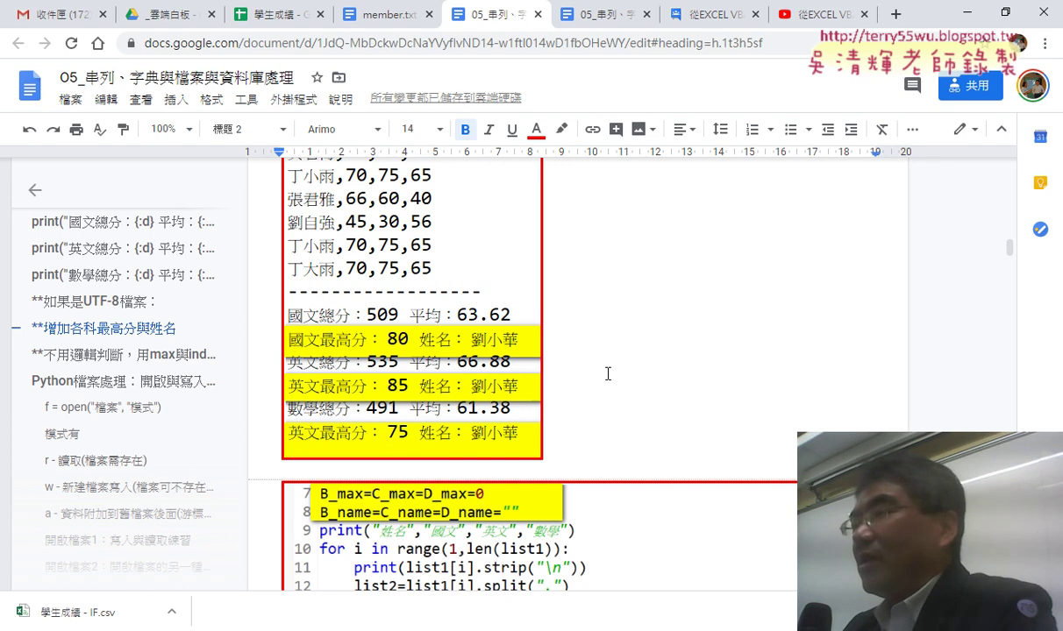
{"action": "scroll", "coordinate": [608, 374], "scroll_direction": "down", "scroll_amount": 2}
{"action": "scroll", "coordinate": [608, 375], "scroll_direction": "down", "scroll_amount": 3}
{"action": "scroll", "coordinate": [608, 373], "scroll_direction": "up", "scroll_amount": 4}
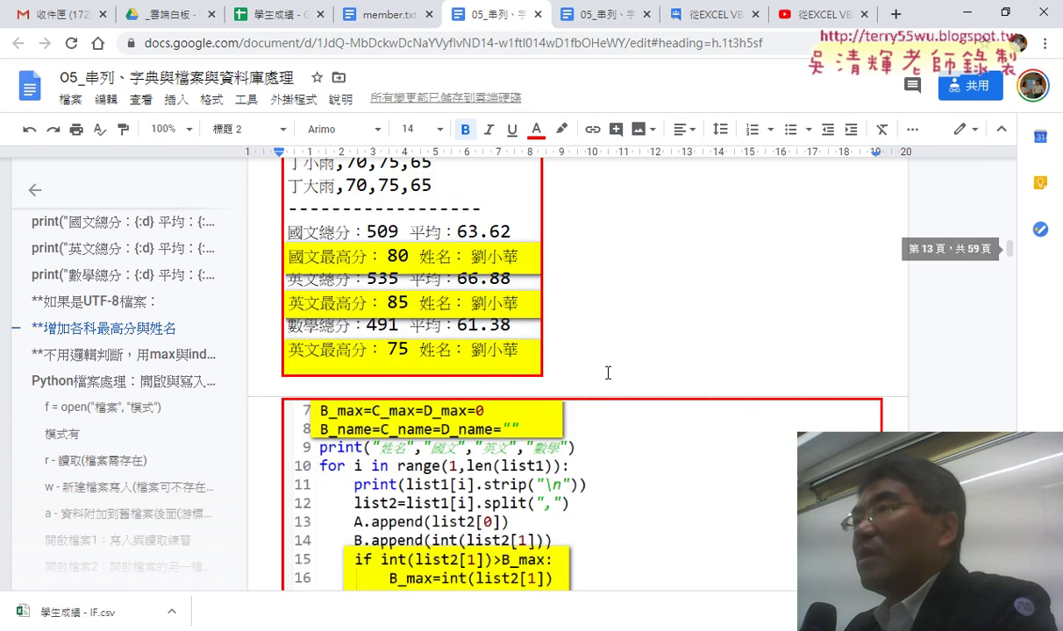
{"action": "scroll", "coordinate": [607, 373], "scroll_direction": "up", "scroll_amount": 5}
{"action": "scroll", "coordinate": [608, 373], "scroll_direction": "up", "scroll_amount": 5}
- Return to the 學生成績 spreadsheet and bring up its File menu
{"action": "left_click", "coordinate": [250, 16]}
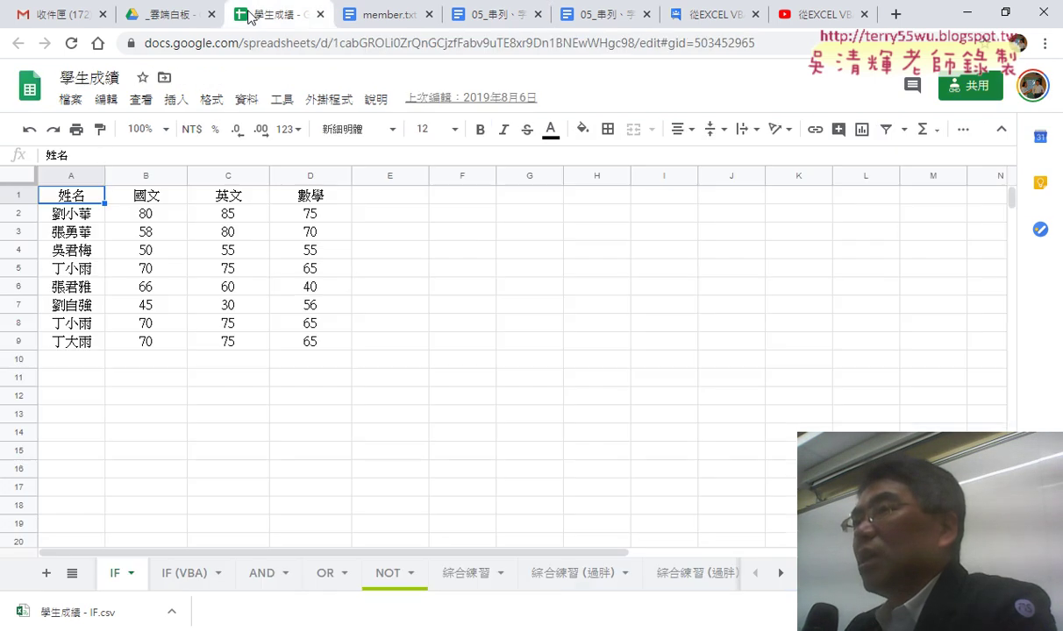
{"action": "left_click", "coordinate": [71, 98]}
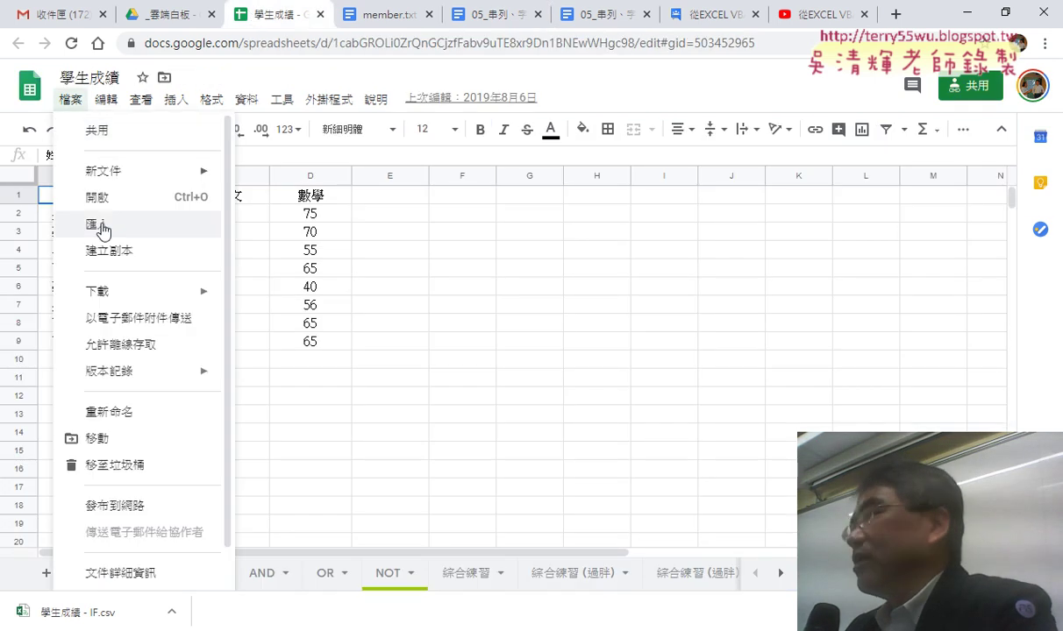